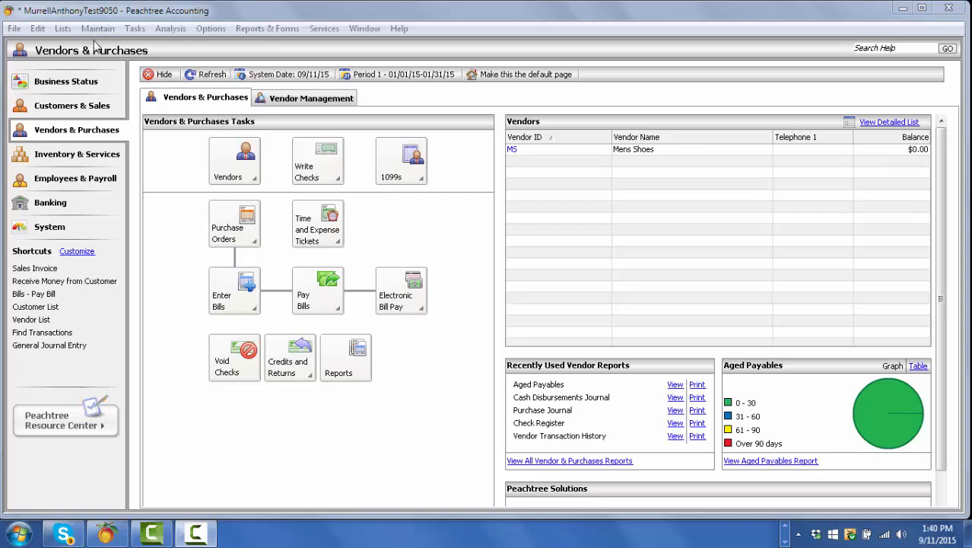
left_click(13, 29)
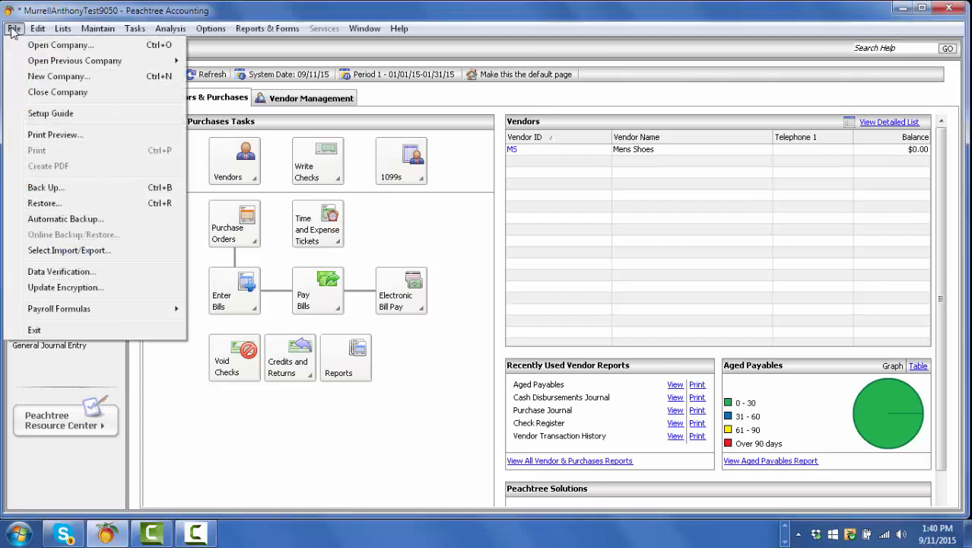
left_click(14, 31)
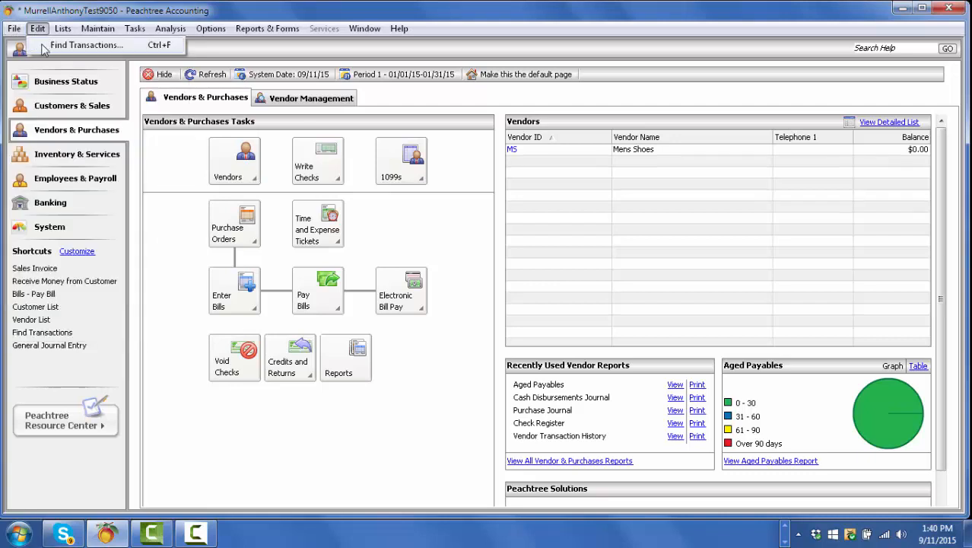
left_click(12, 30)
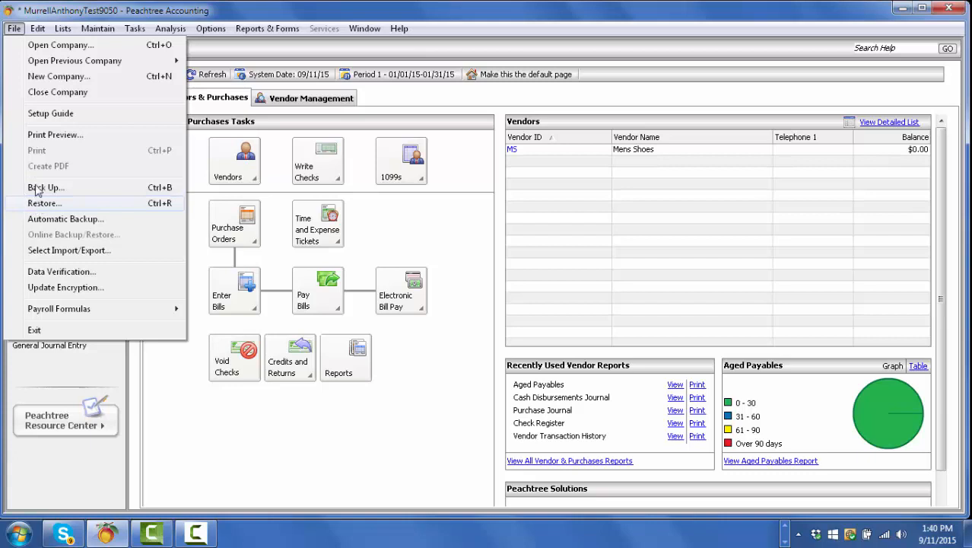
- View the customer maintenance form and its list of existing customer IDs, then close it without selecting a customer
mouse_move(36, 27)
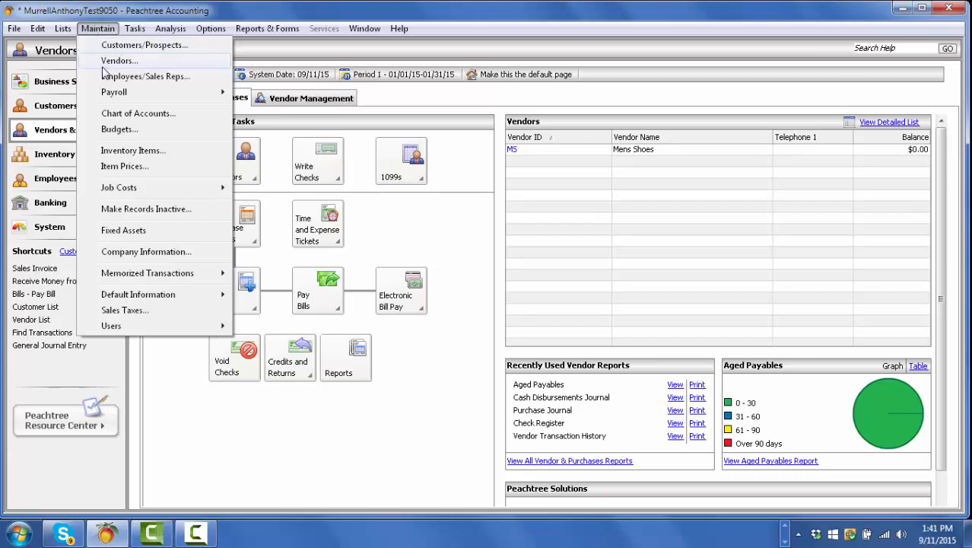
left_click(112, 47)
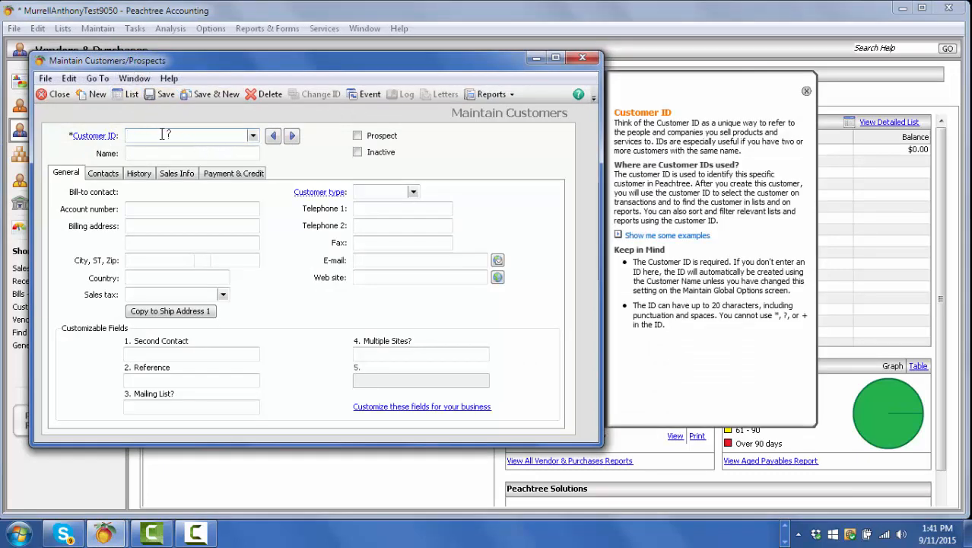
left_click(252, 135)
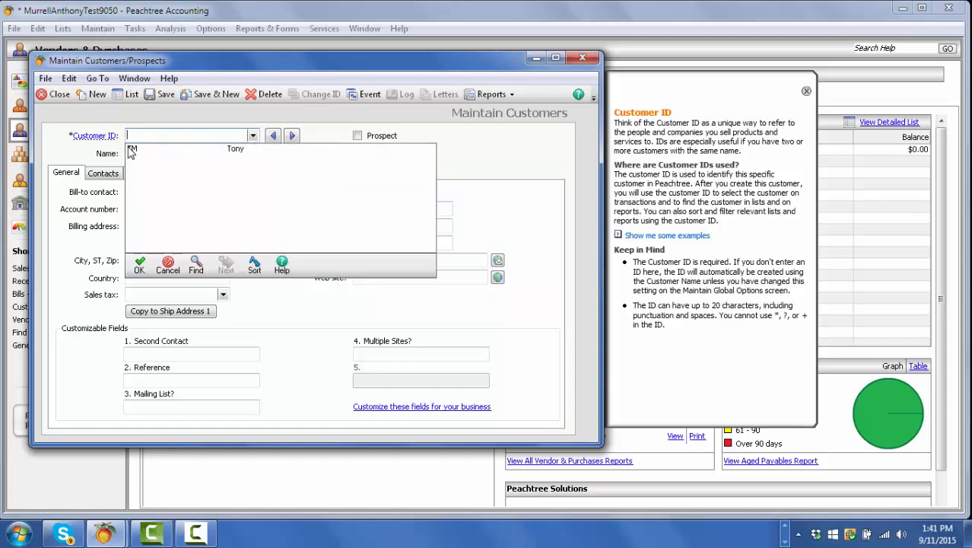
left_click(320, 231)
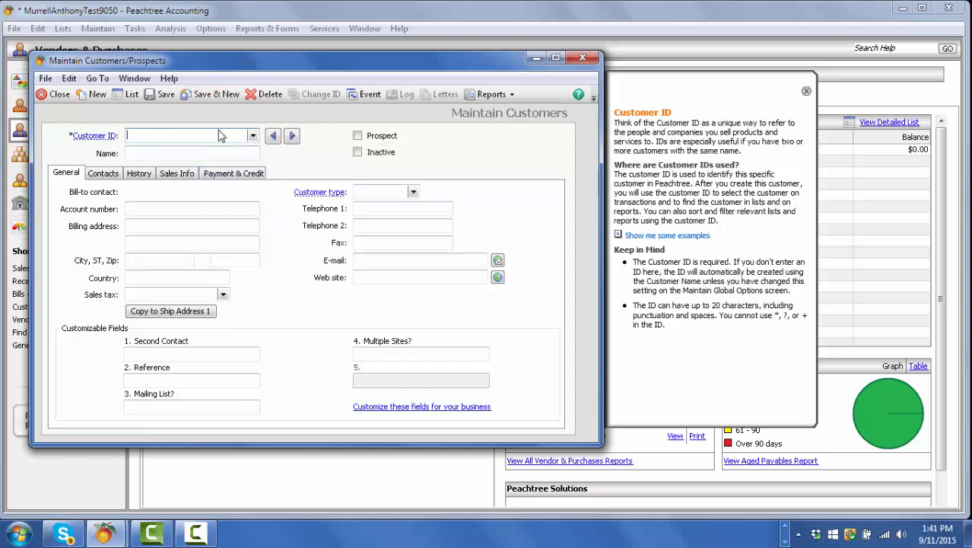
left_click(583, 60)
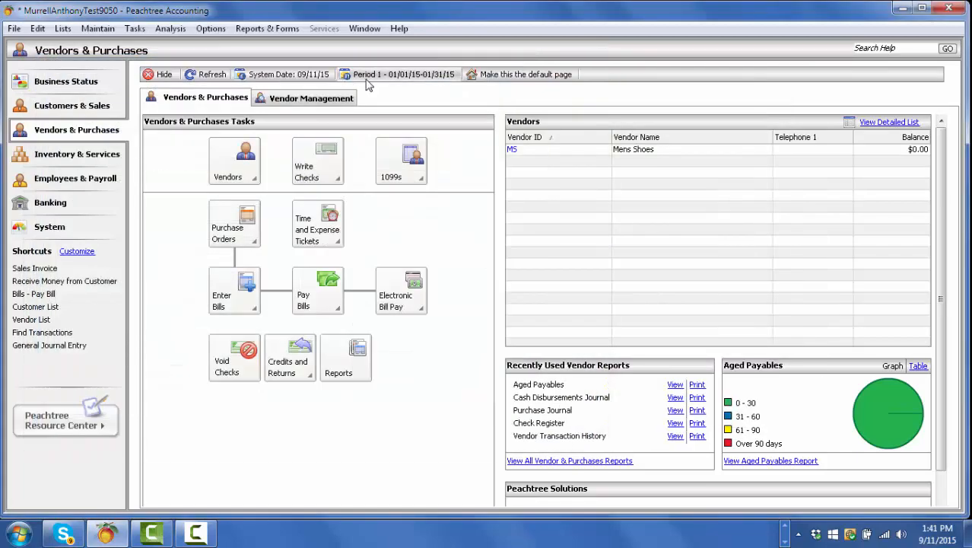
- View the blank vendor maintenance form and close it without entering a vendor
left_click(97, 29)
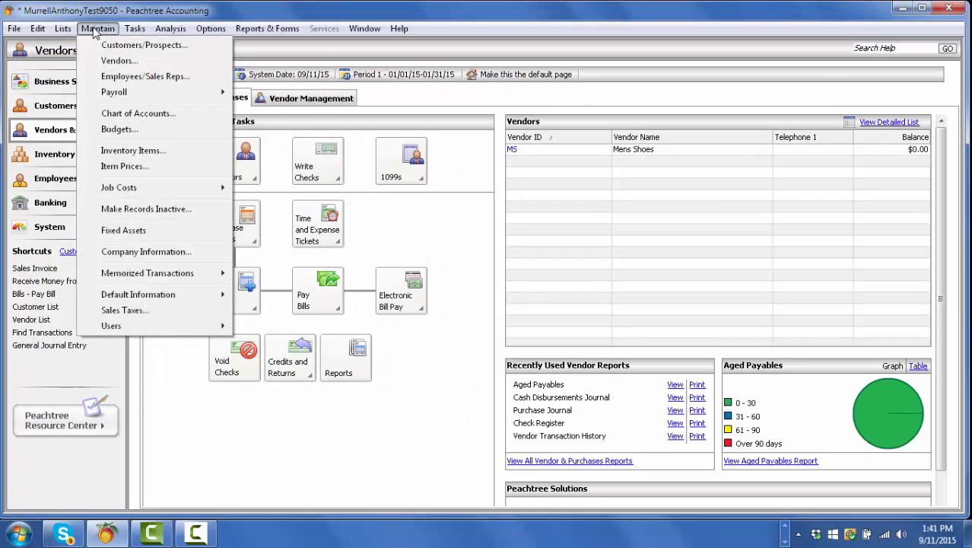
left_click(110, 64)
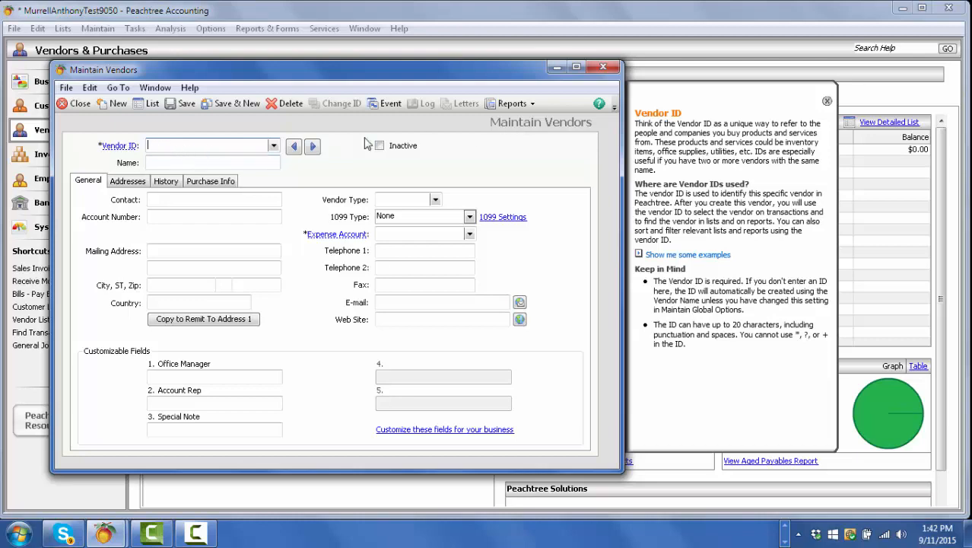
left_click(603, 69)
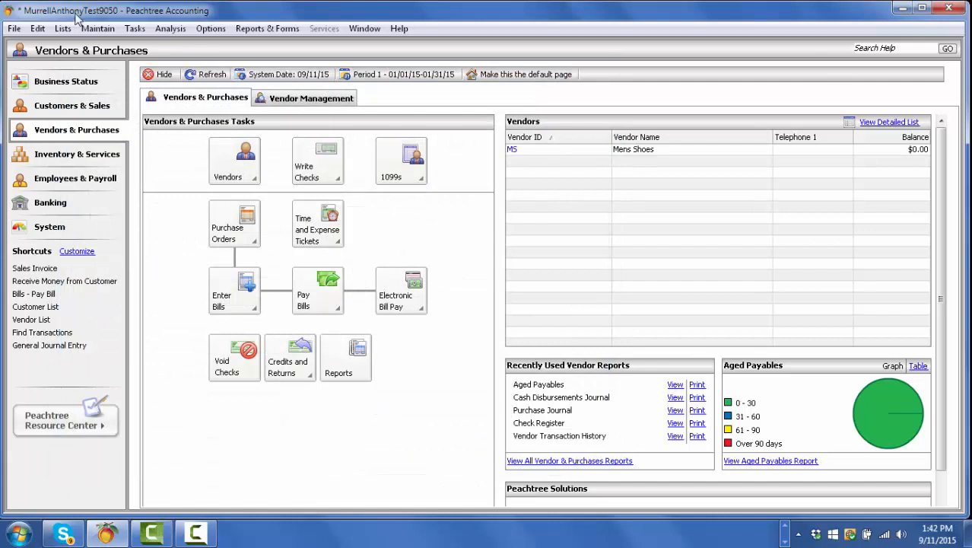
- Examine the account IDs, descriptions and account types in the chart of accounts, then close the maintenance form
left_click(97, 30)
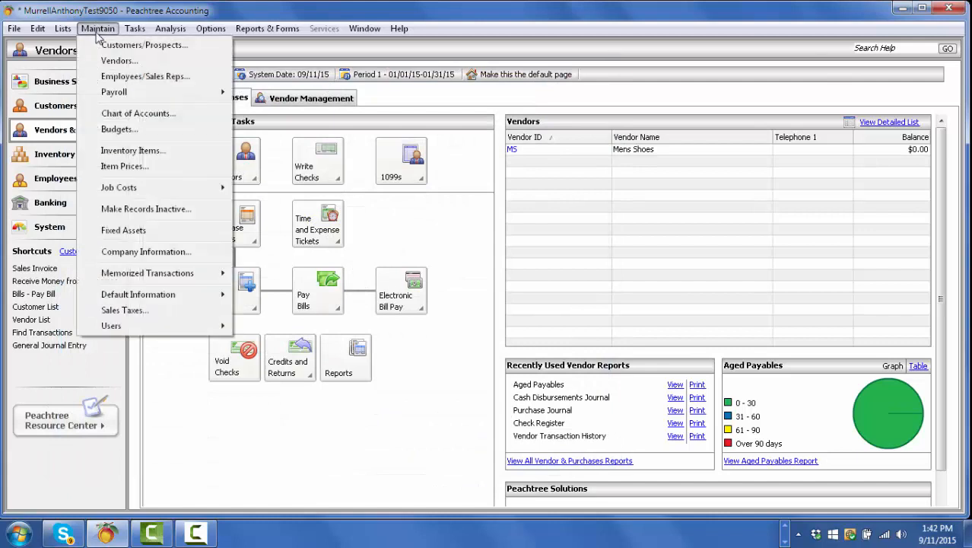
left_click(111, 114)
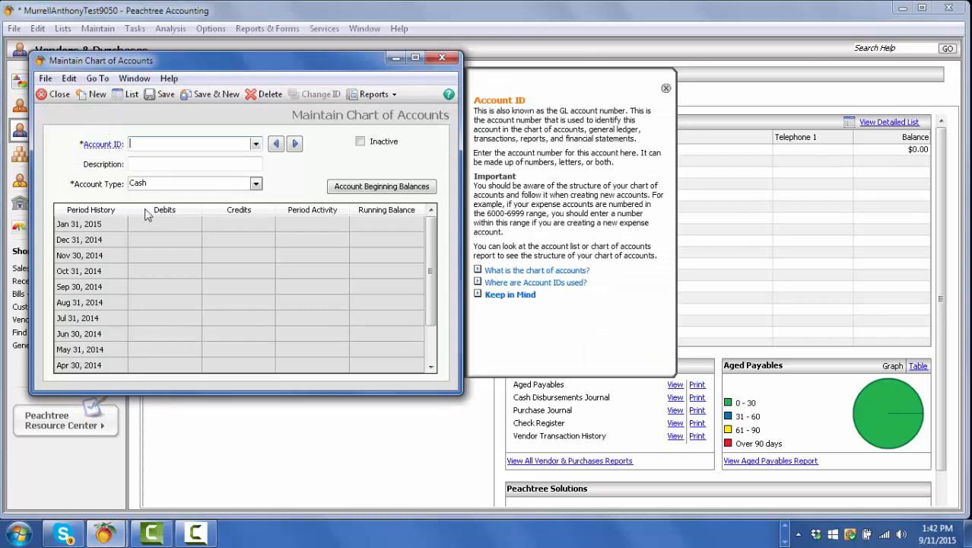
left_click(255, 144)
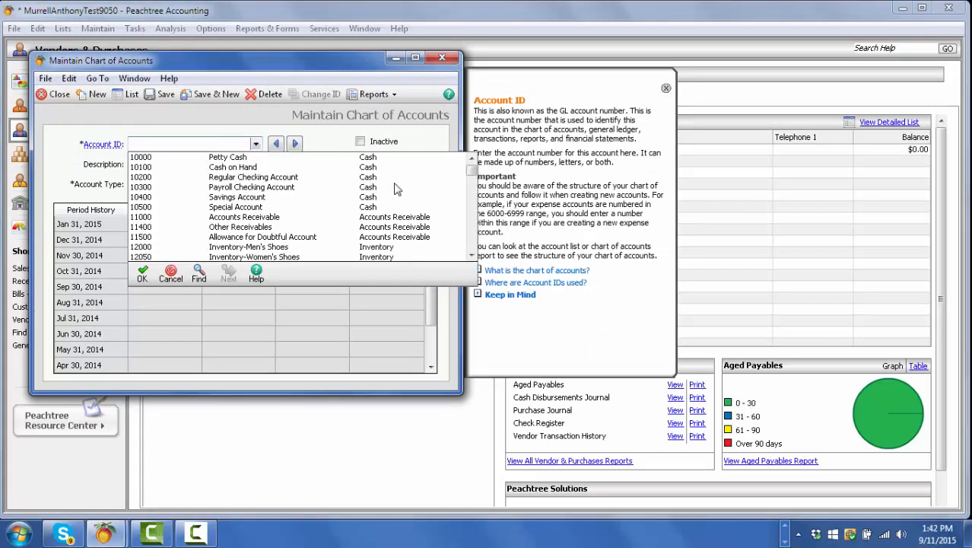
scroll(426, 196, "down", 1)
scroll(427, 196, "down", 5)
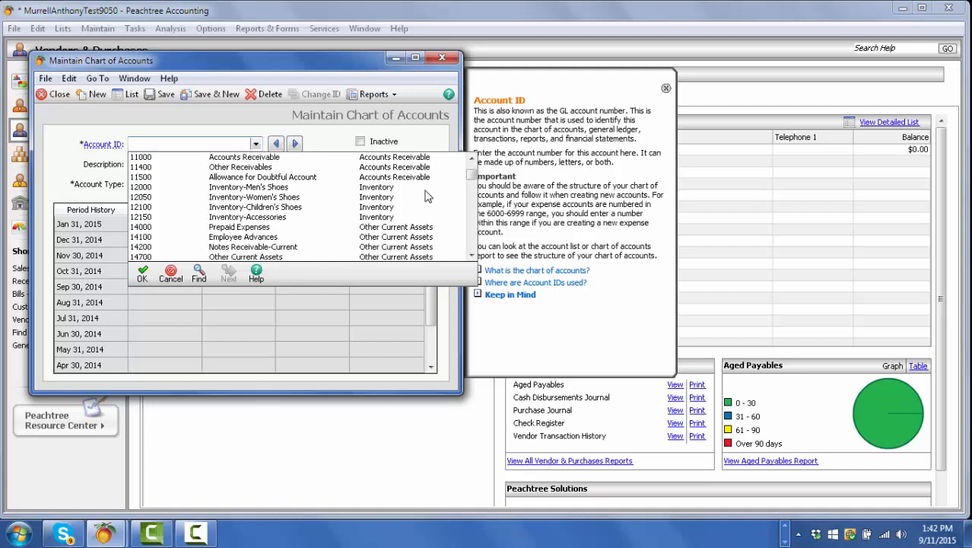
scroll(427, 196, "down", 6)
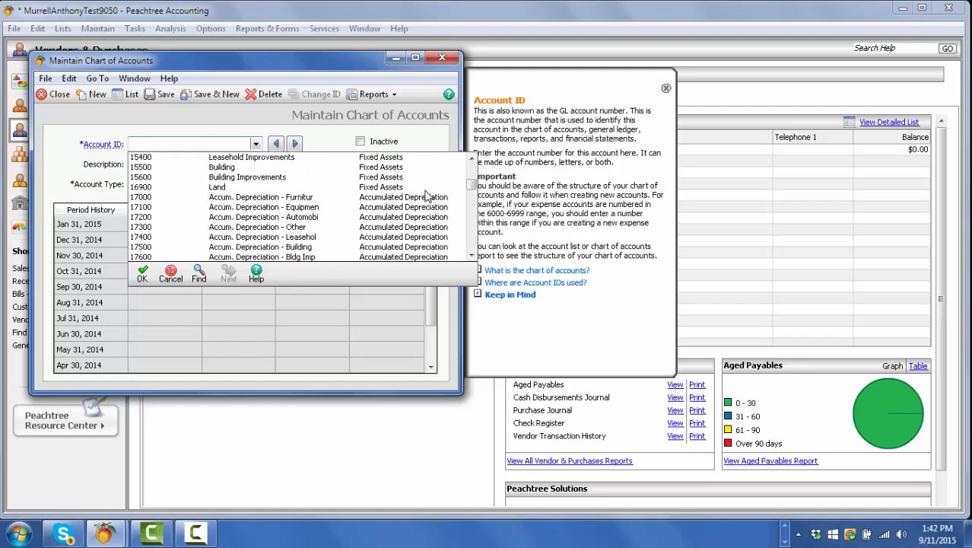
scroll(426, 196, "down", 6)
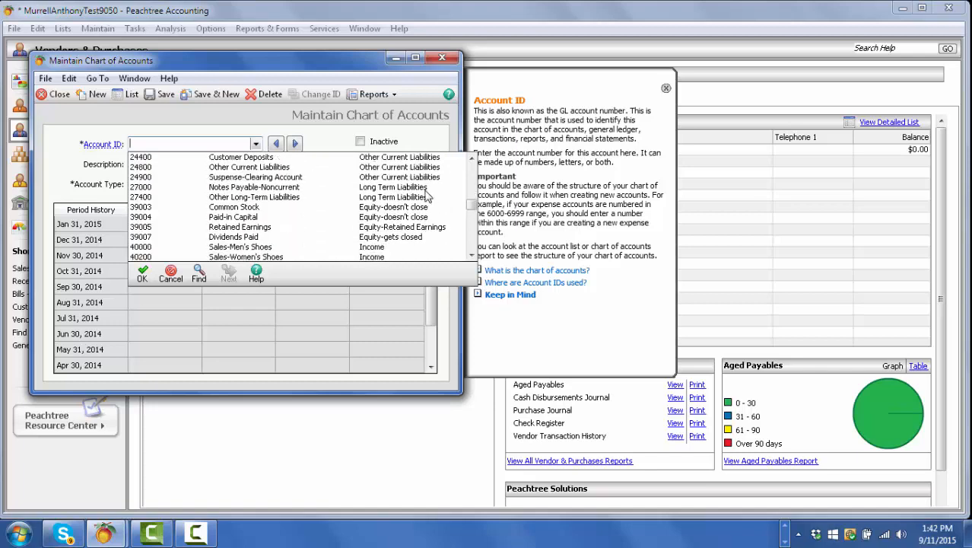
scroll(426, 197, "up", 5)
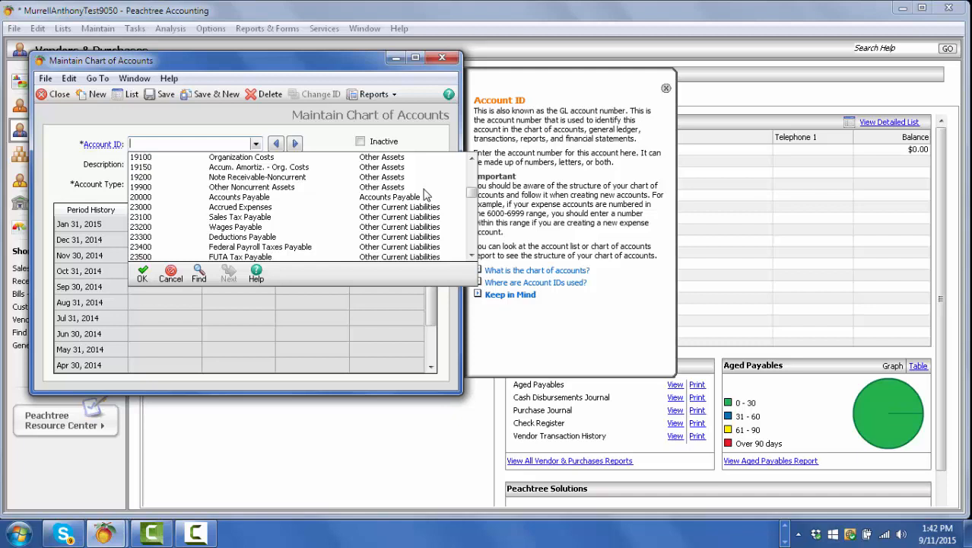
key("Escape")
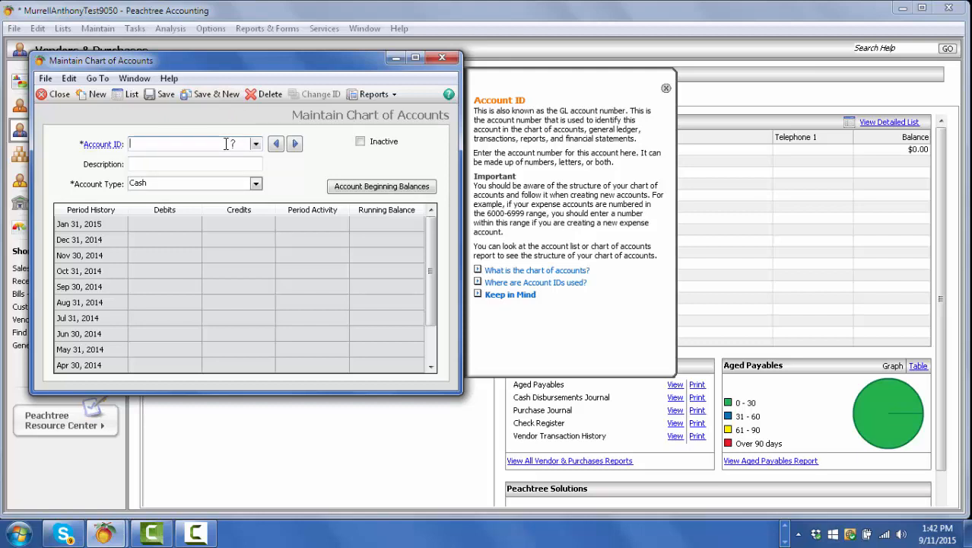
left_click(444, 60)
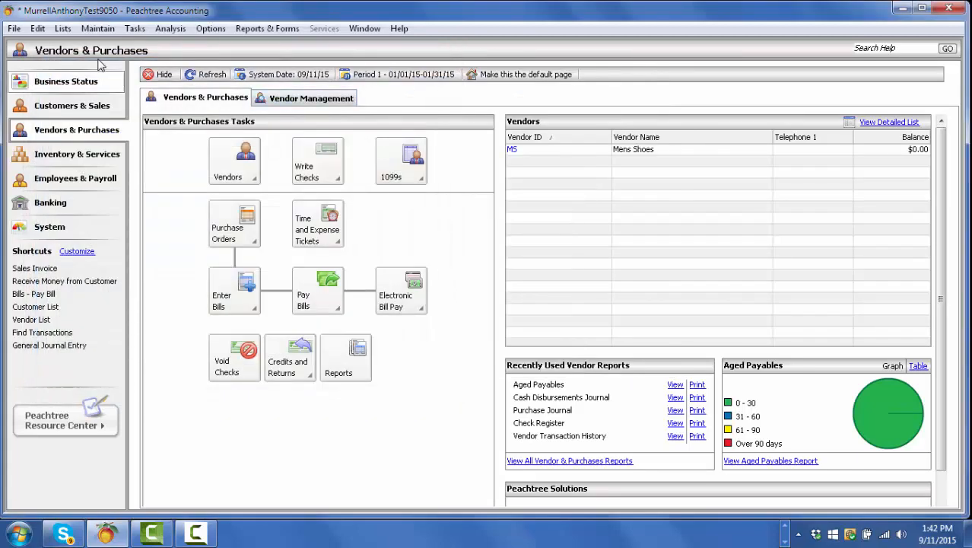
- View the inventory item maintenance form with its default GL accounts and cost method, then close it
left_click(95, 29)
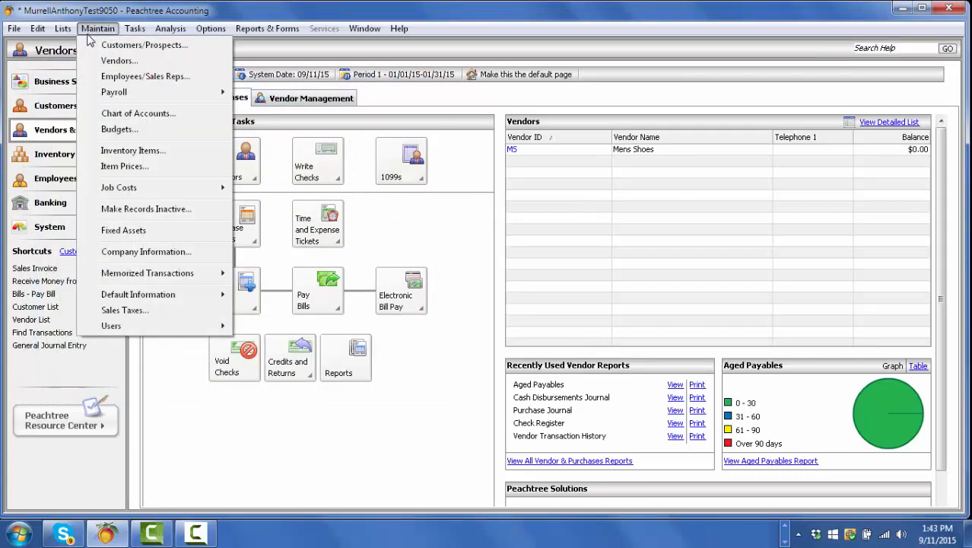
left_click(122, 150)
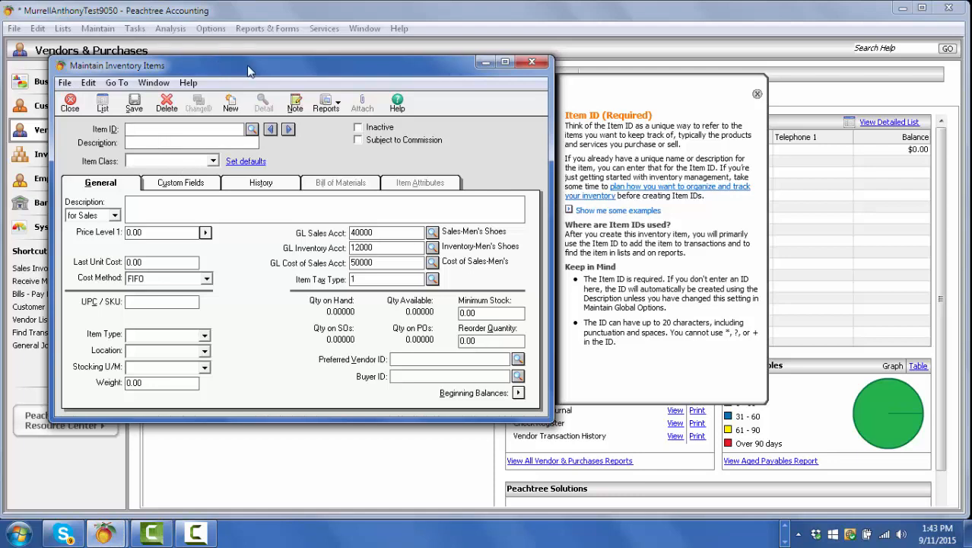
left_click_drag(248, 72, 250, 68)
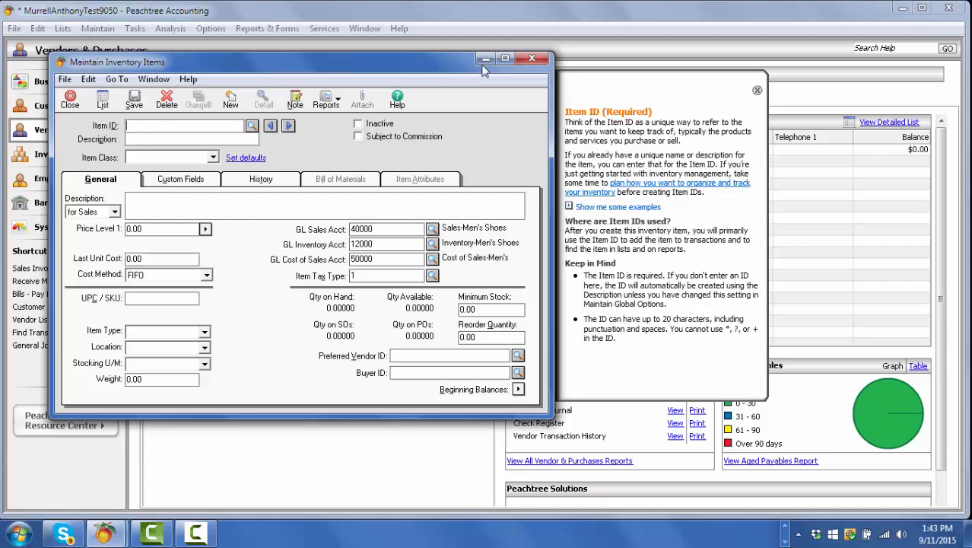
left_click(531, 58)
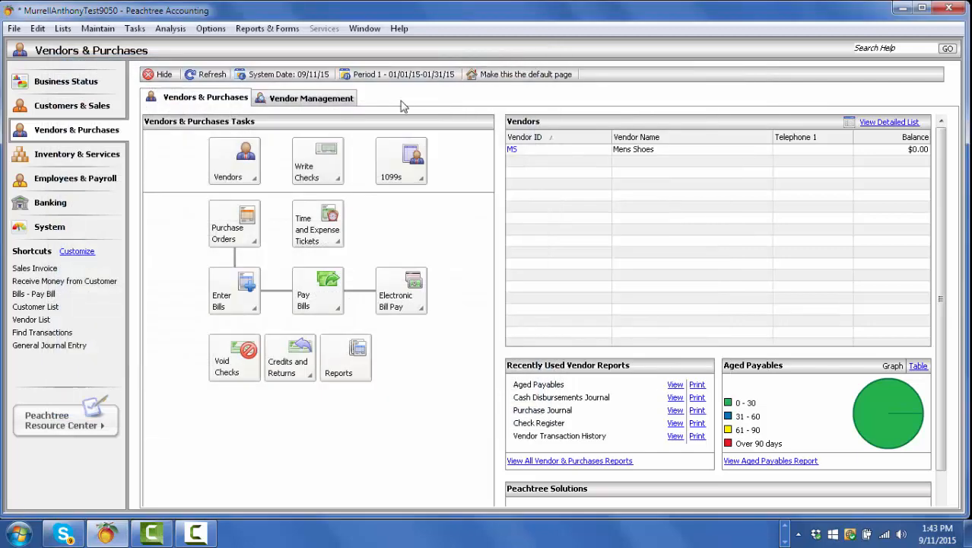
- View a blank sales invoice and the items available for its first line, then close the invoice without choosing one
left_click(98, 29)
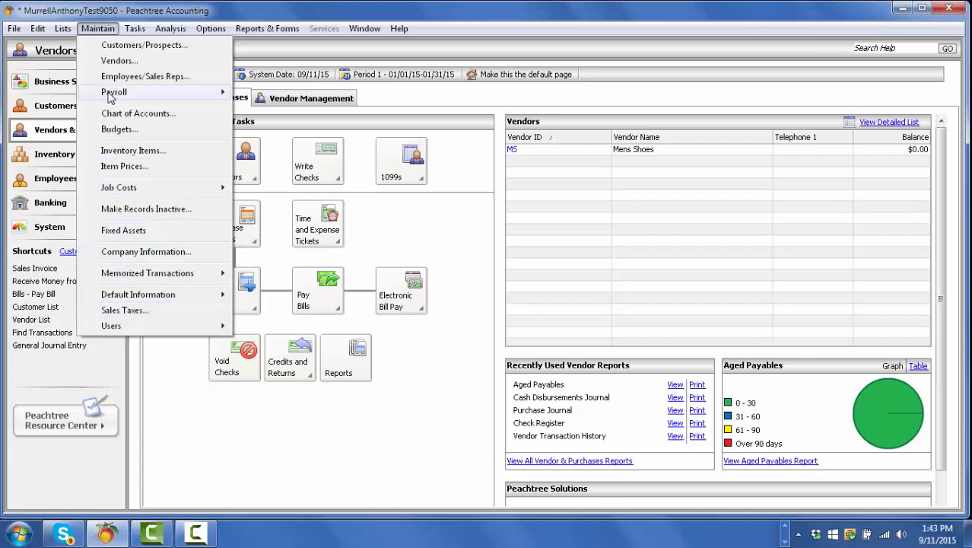
mouse_move(133, 30)
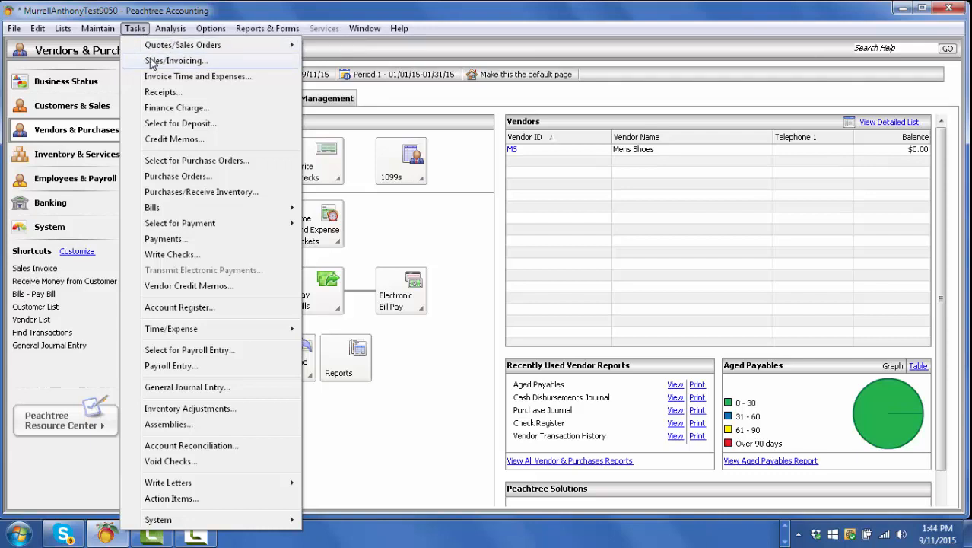
left_click(151, 61)
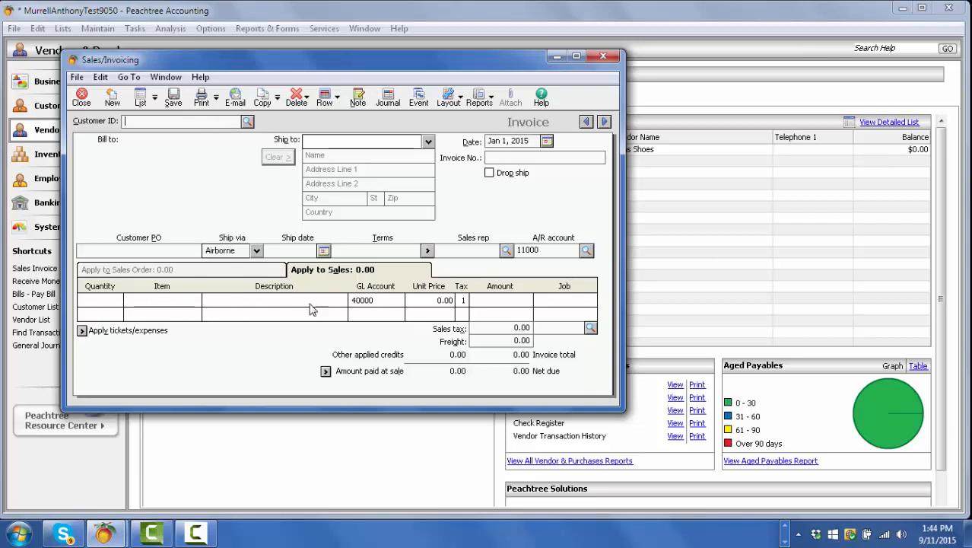
left_click(150, 304)
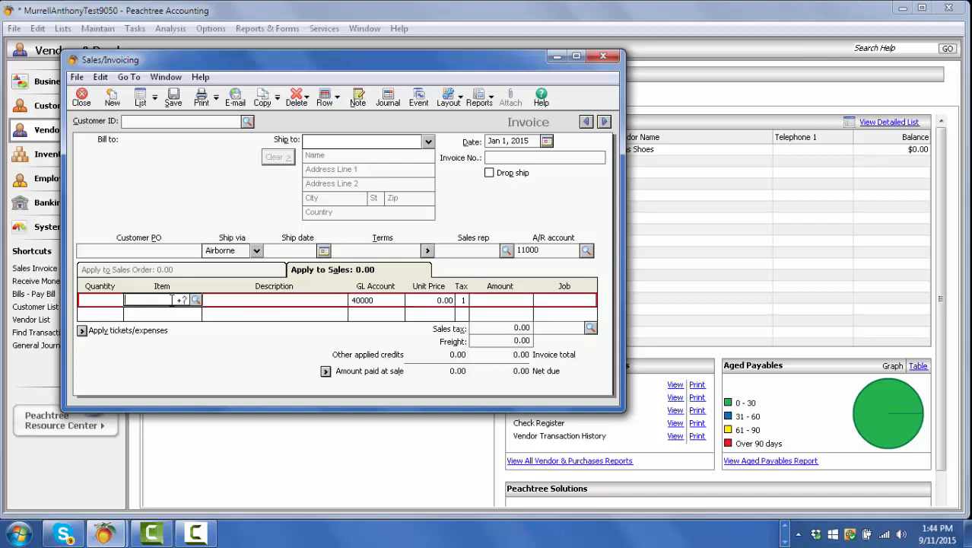
left_click(195, 300)
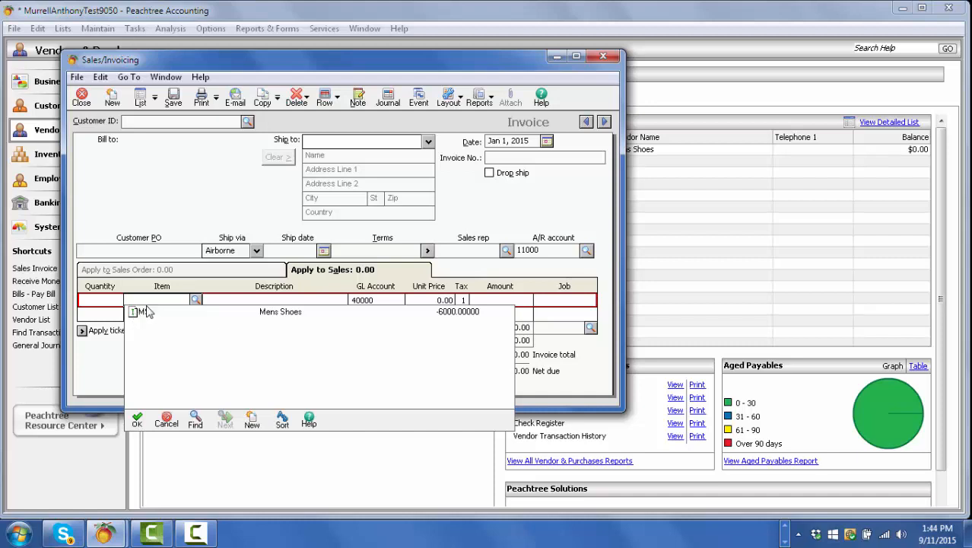
left_click(164, 306)
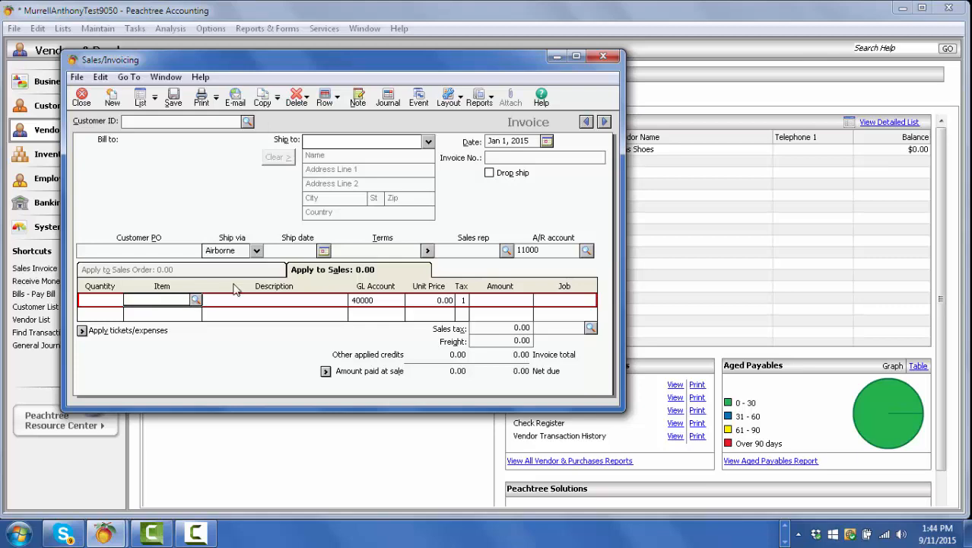
left_click(603, 59)
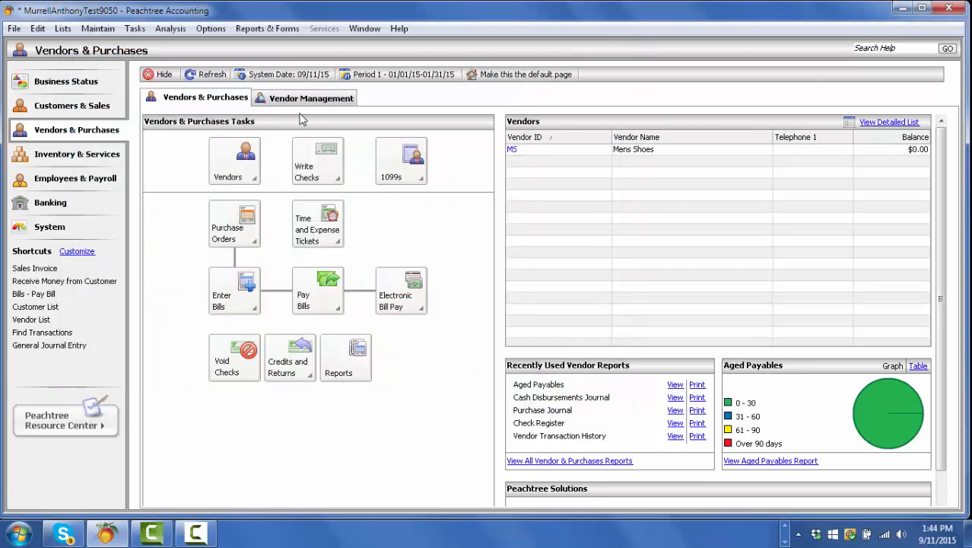
- View the blank customer receipt form and close it without recording a payment
left_click(134, 31)
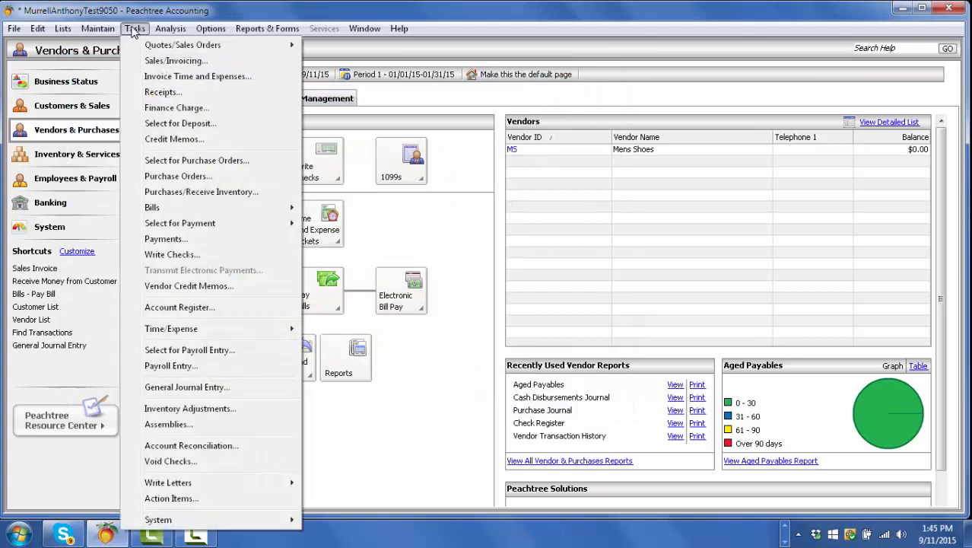
left_click(153, 92)
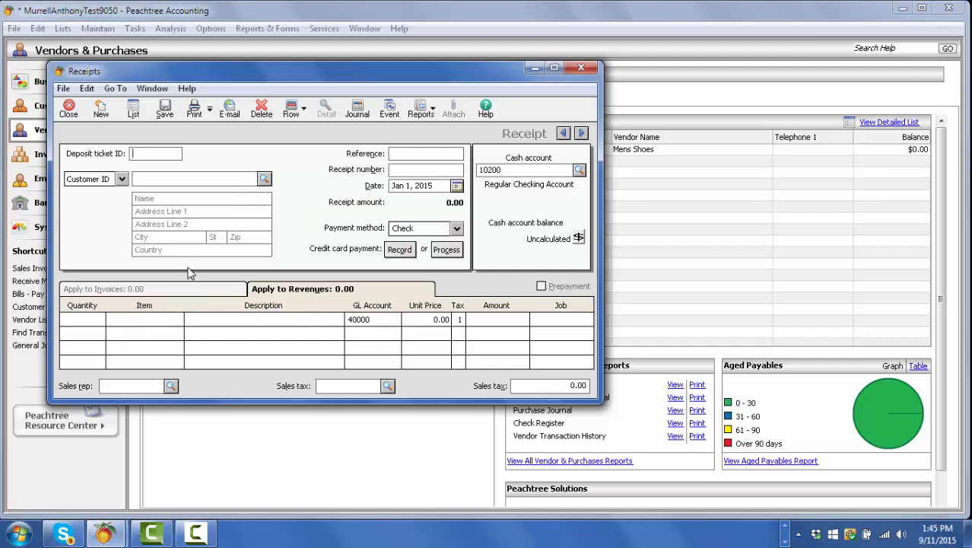
left_click(581, 68)
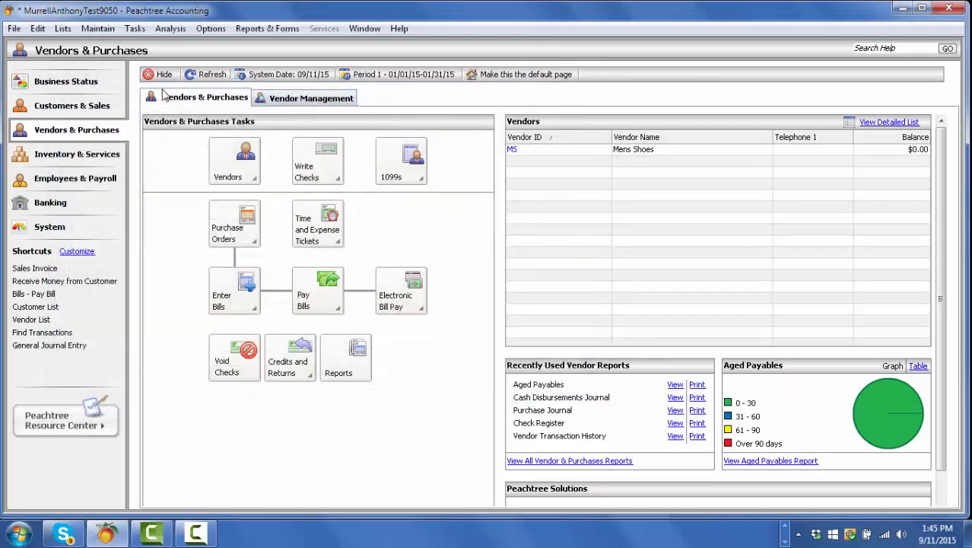
- View the blank form for purchases and received inventory, then close it without entering a vendor or purchase
left_click(135, 29)
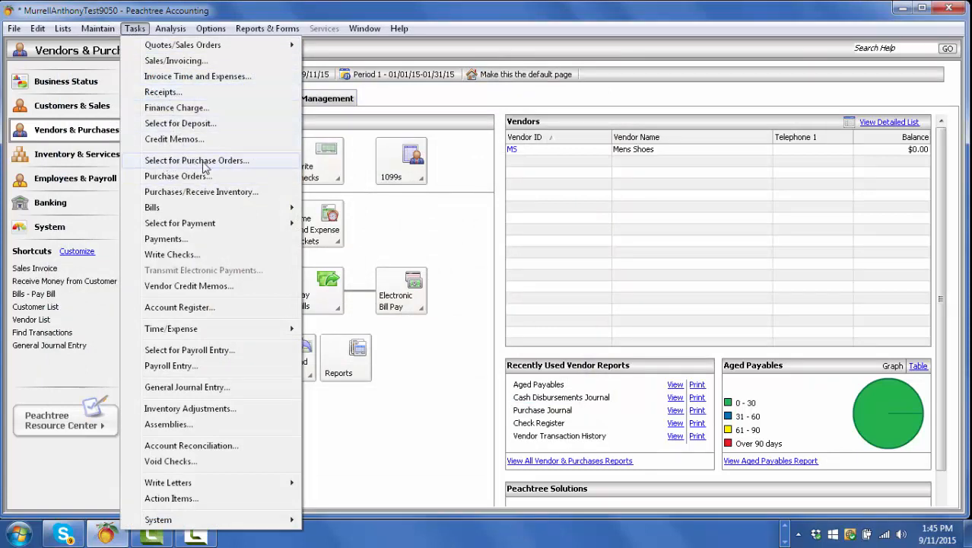
left_click(159, 193)
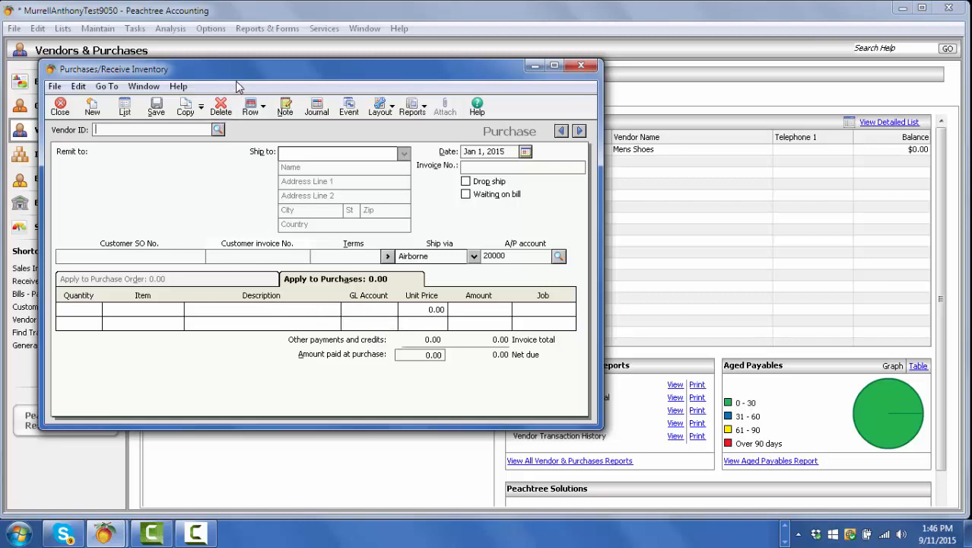
left_click(581, 66)
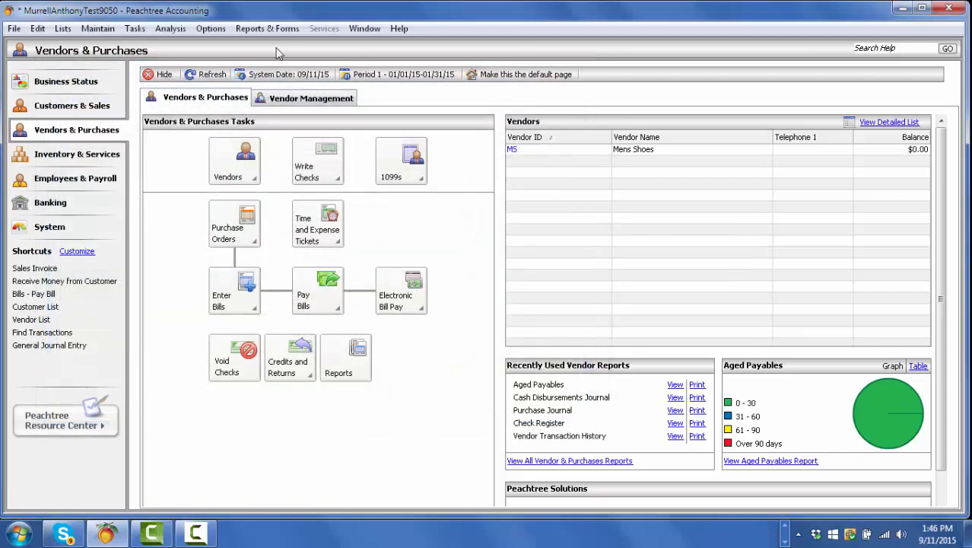
- View the blank bill payment form for vendors and close it without recording a payment
left_click(134, 29)
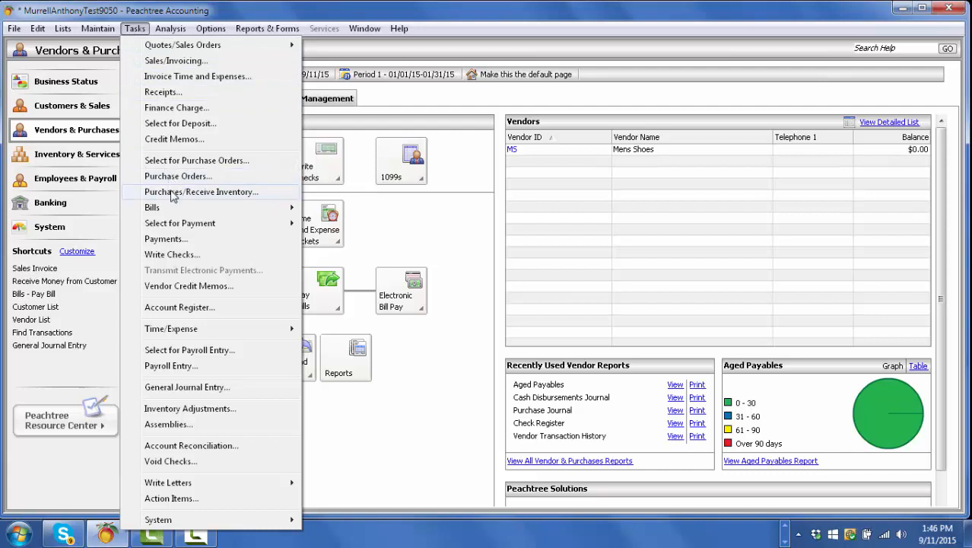
mouse_move(169, 225)
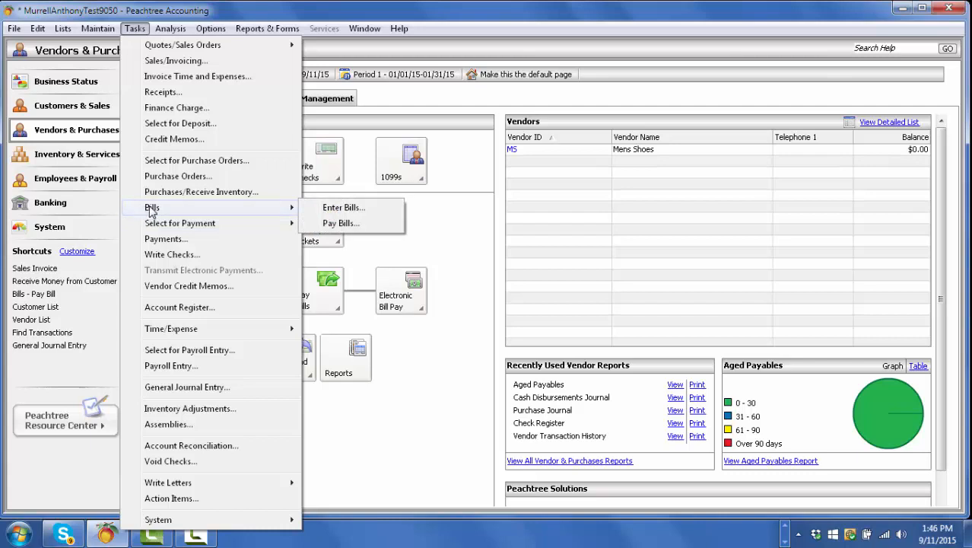
left_click(332, 224)
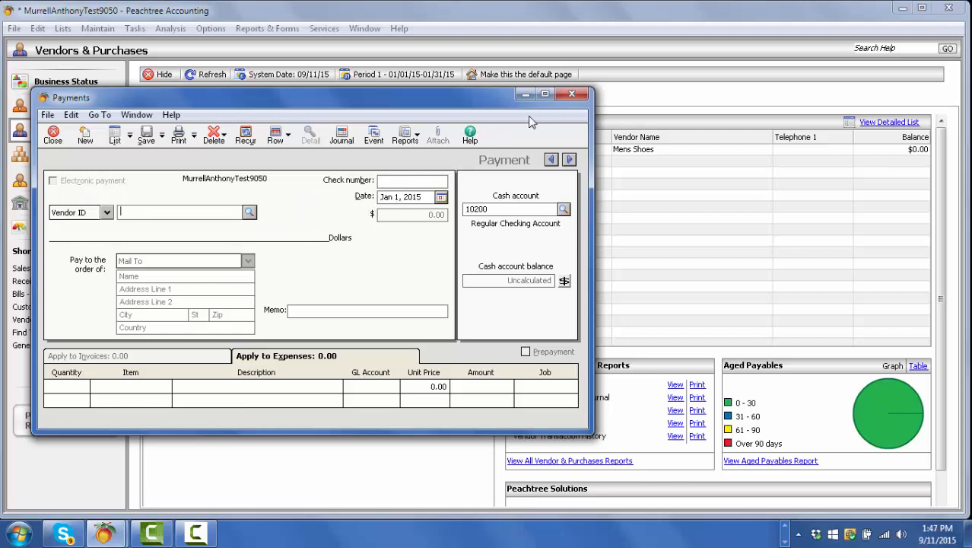
left_click(572, 95)
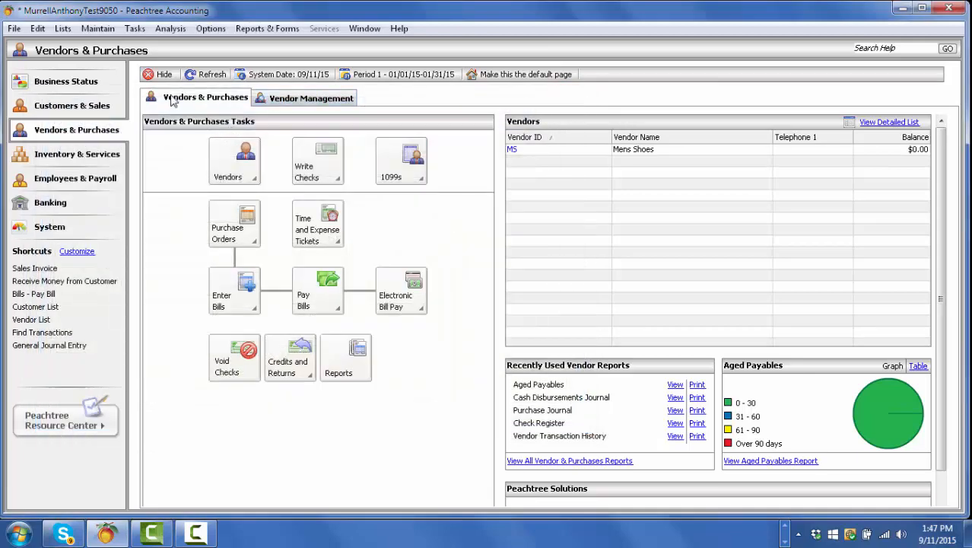
- Display the standard balance sheet from the financial statement reports for the current period, keeping the default report options
left_click(133, 31)
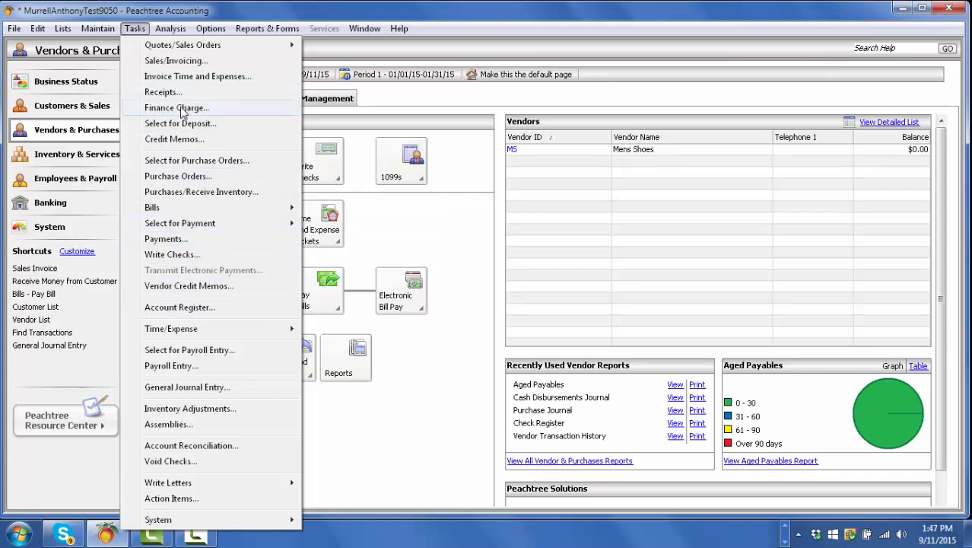
mouse_move(166, 28)
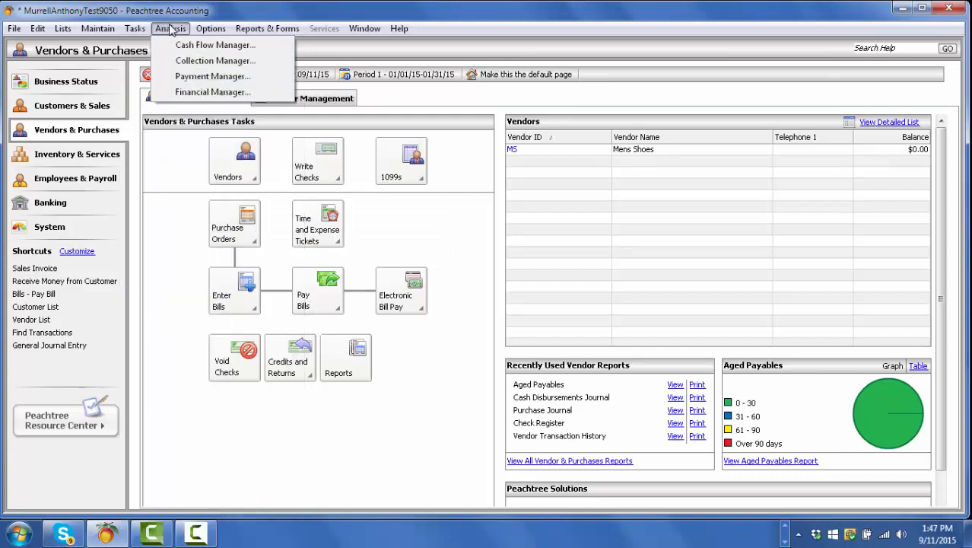
mouse_move(205, 31)
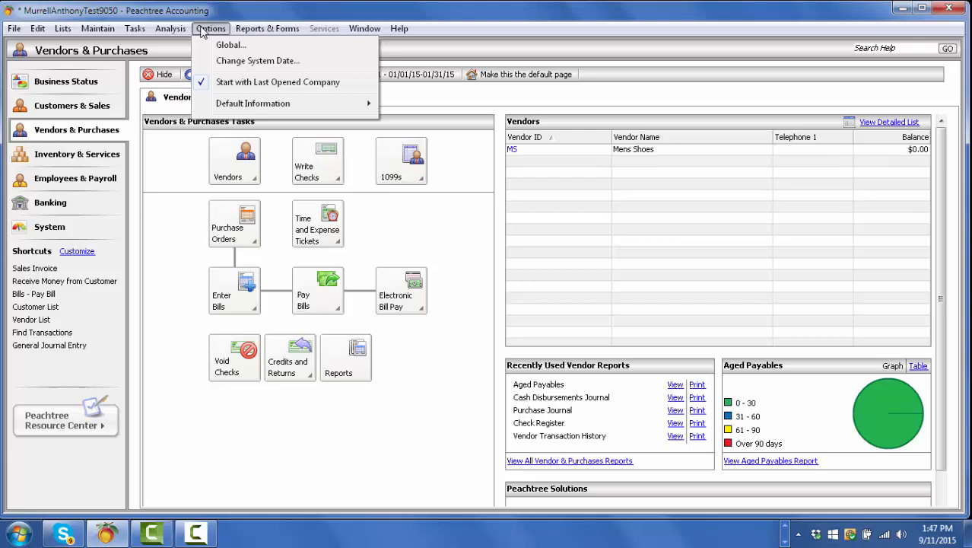
mouse_move(244, 37)
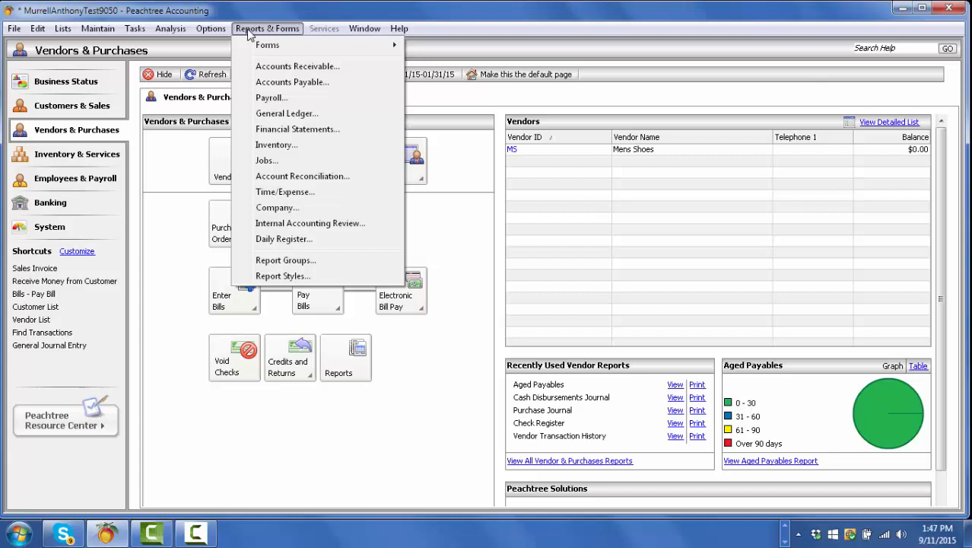
left_click(271, 131)
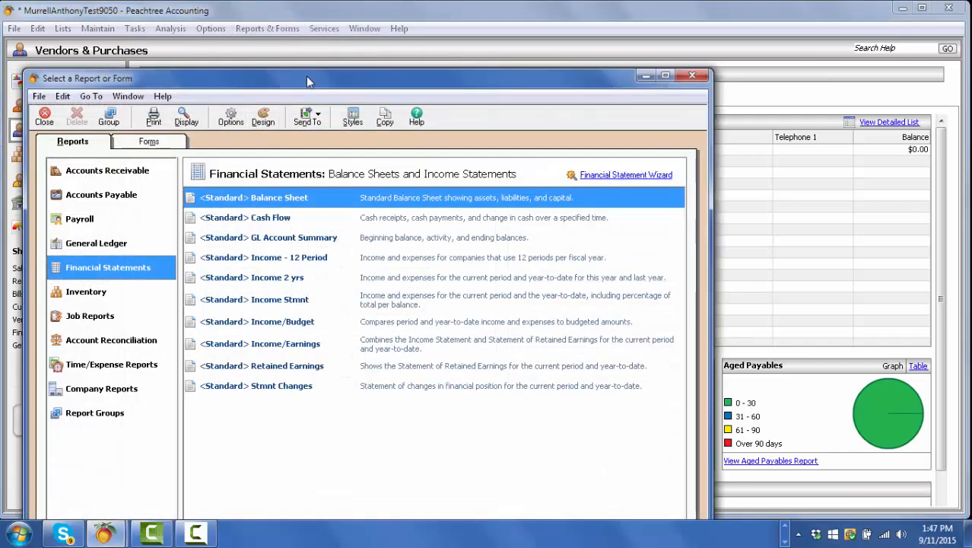
left_click_drag(308, 79, 310, 50)
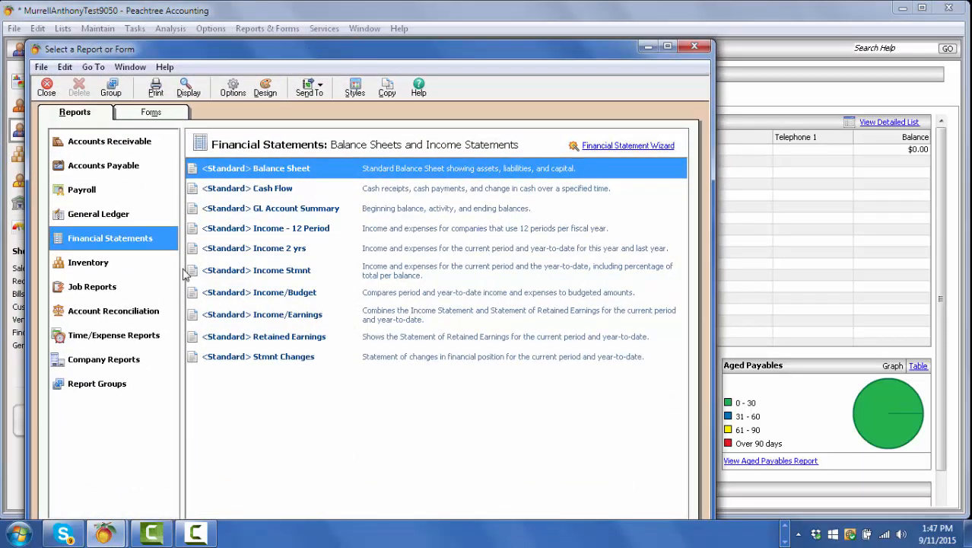
double_click(226, 172)
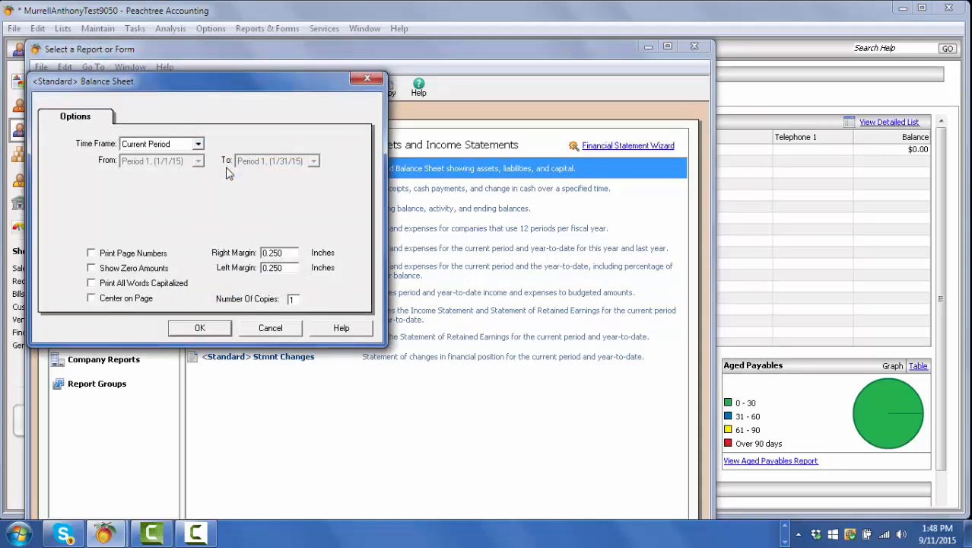
left_click(200, 329)
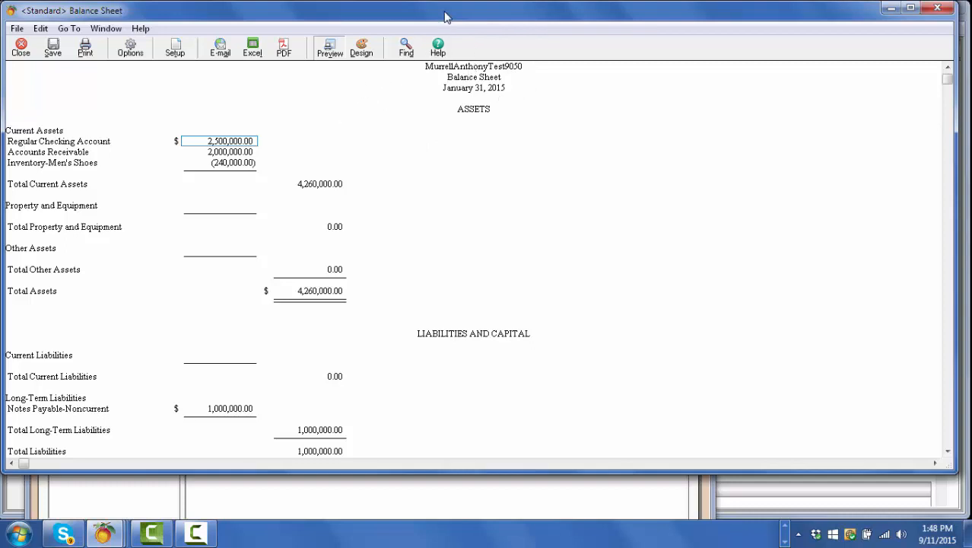
left_click_drag(447, 16, 458, 18)
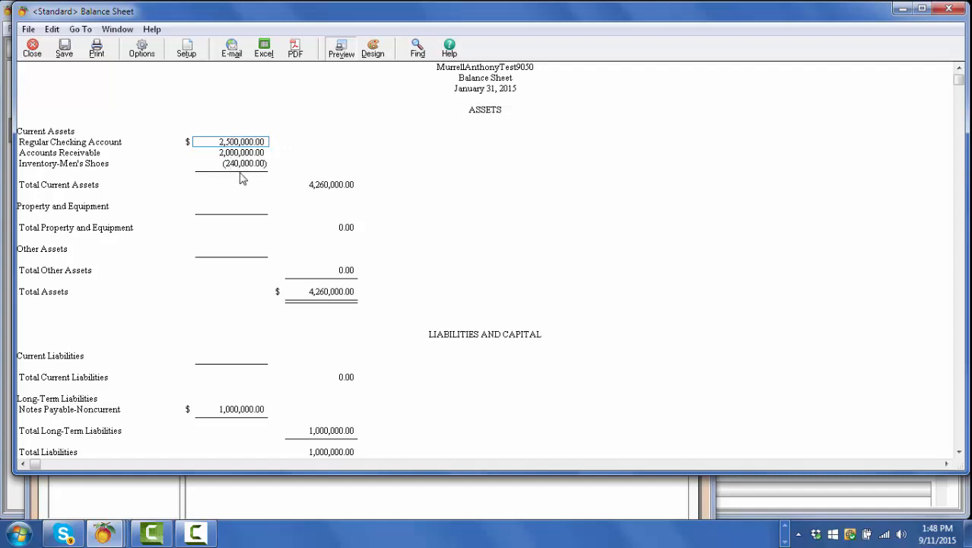
- Examine the general ledger transactions behind the balance sheet's Regular Checking Account amount, then close the ledger and the balance sheet
double_click(220, 144)
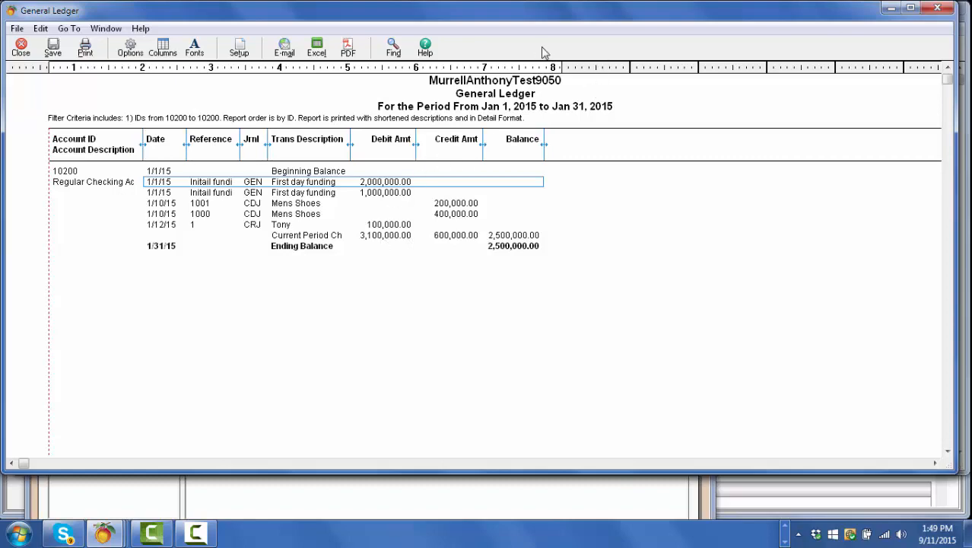
left_click_drag(557, 15, 540, 96)
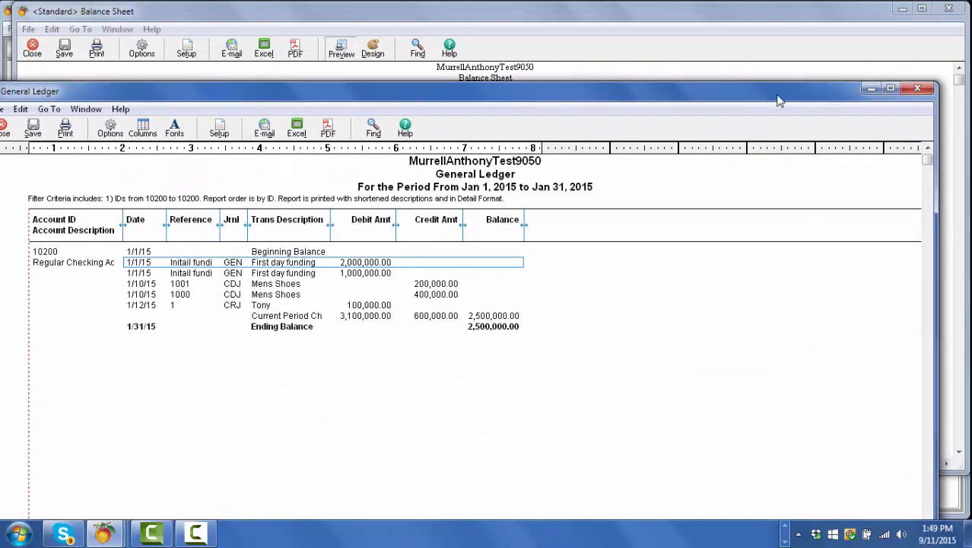
left_click(919, 90)
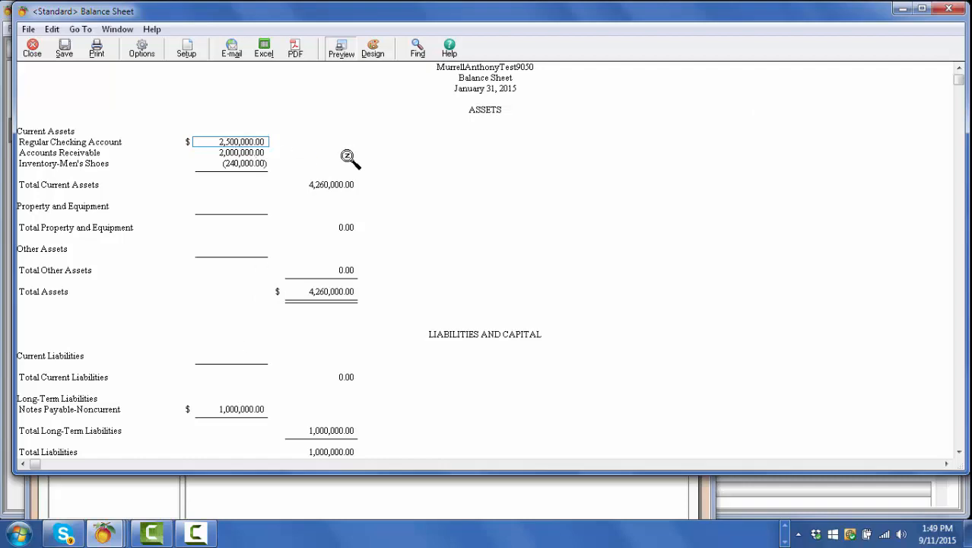
left_click(948, 10)
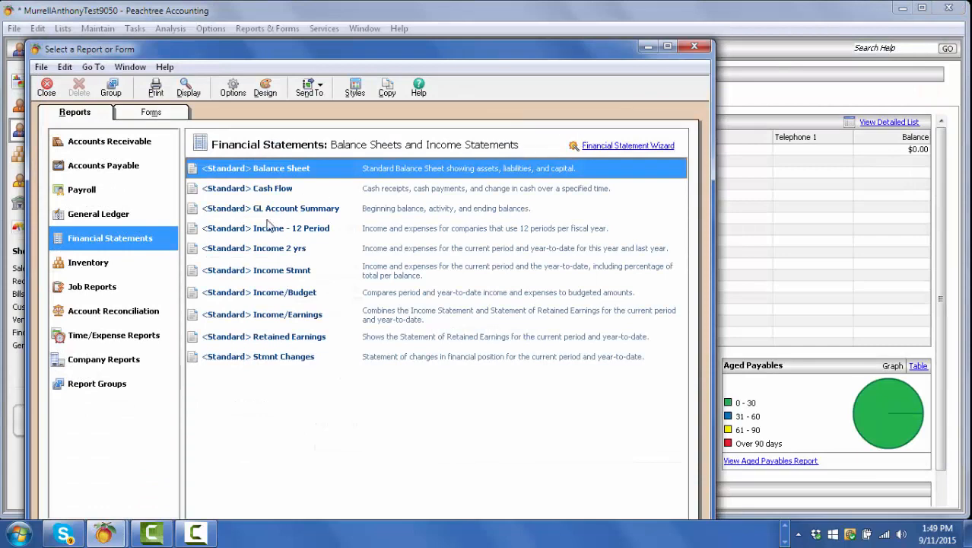
- Display the standard income statement for the current period with Show Zero Amounts turned off
double_click(255, 273)
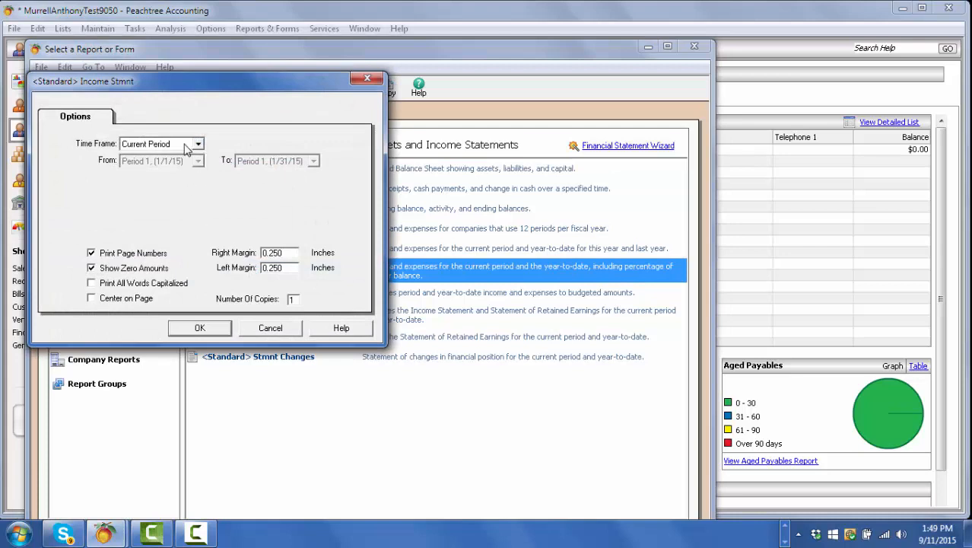
left_click(90, 269)
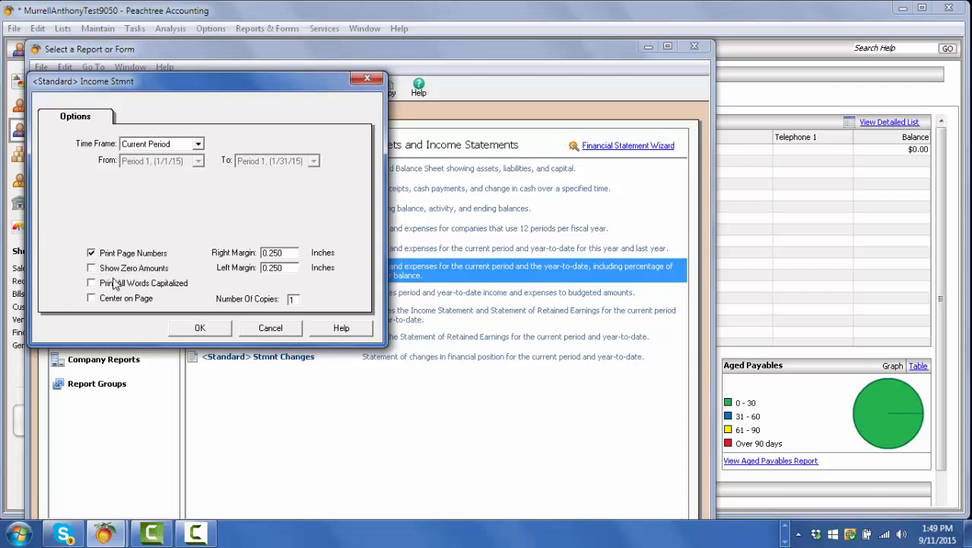
left_click(200, 329)
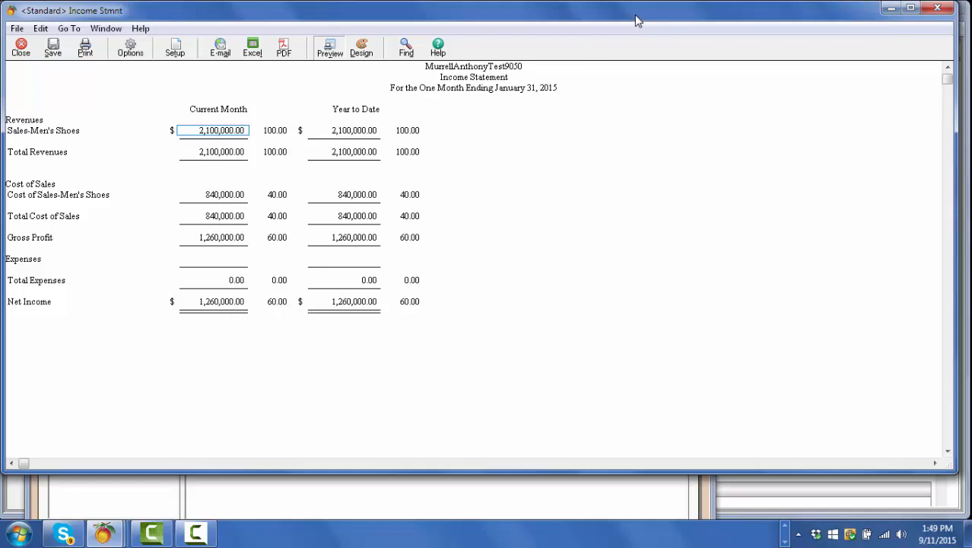
left_click_drag(637, 20, 650, 32)
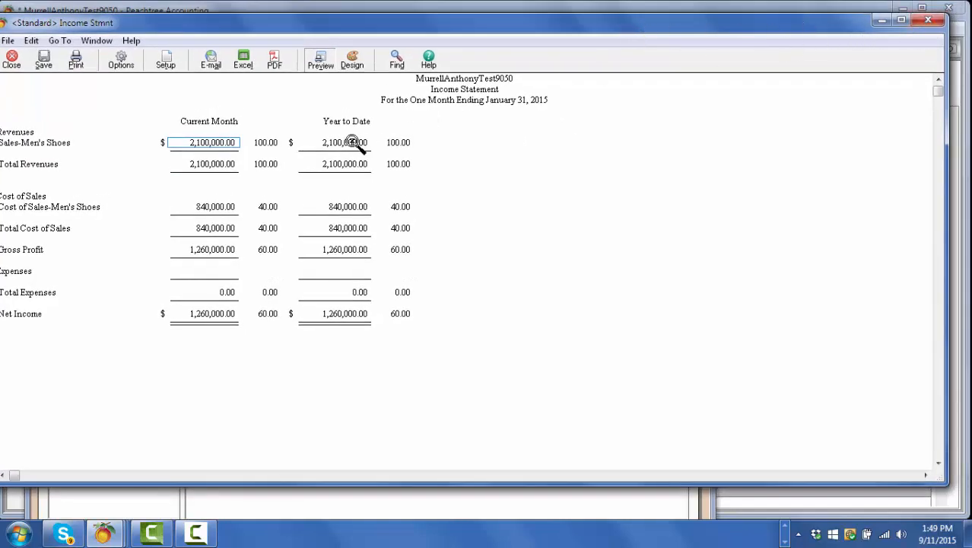
- Examine the ledger transactions behind the current month's Sales-Men's Shoes amount, then close the ledger and the income statement
double_click(215, 145)
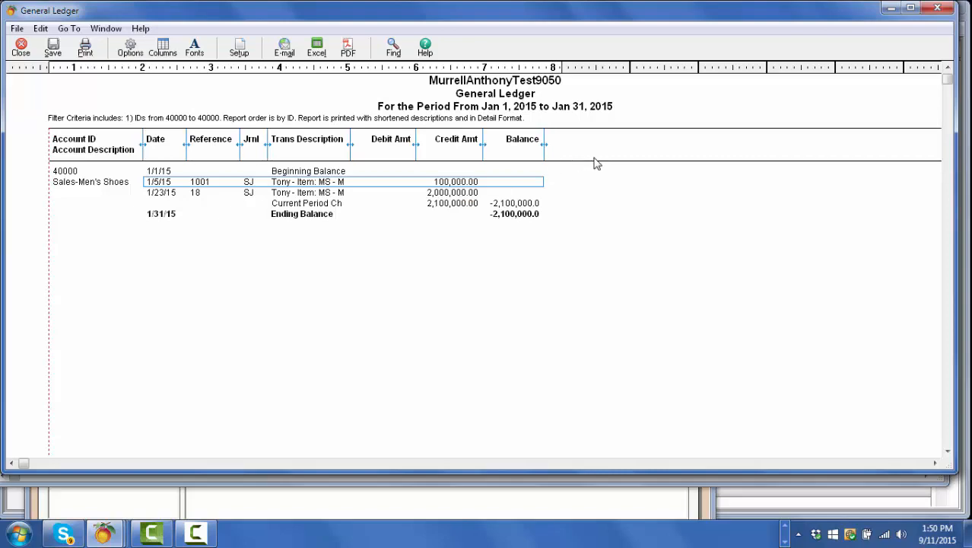
left_click_drag(707, 20, 703, 31)
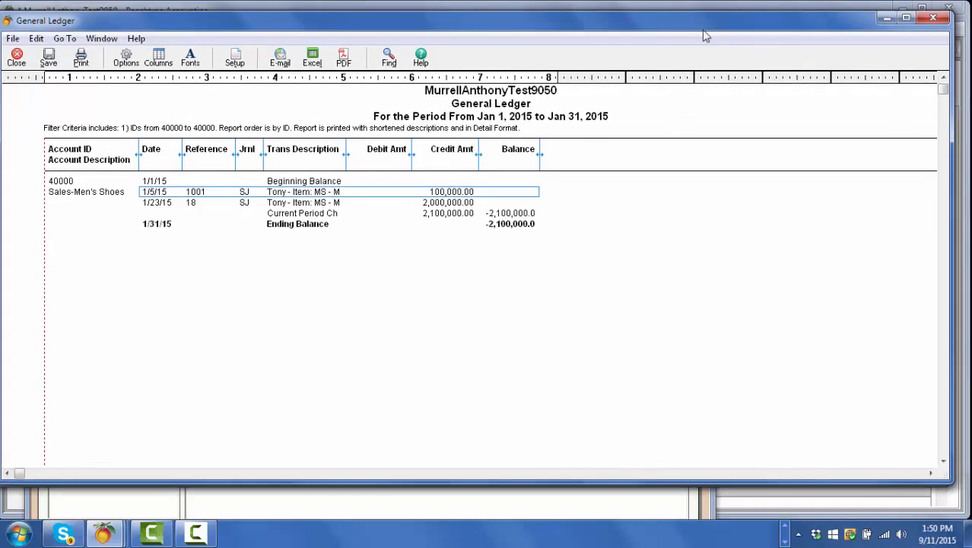
left_click(933, 19)
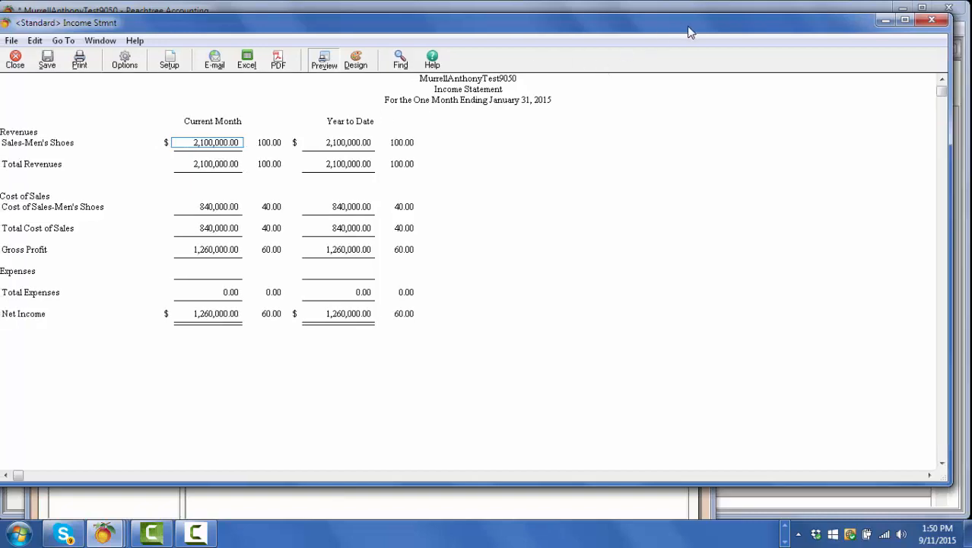
left_click_drag(683, 30, 688, 33)
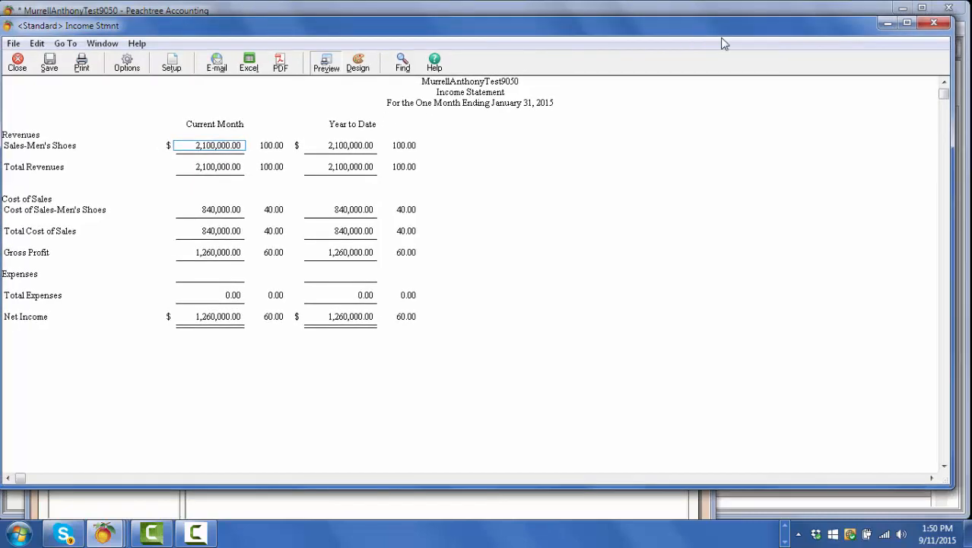
left_click(935, 23)
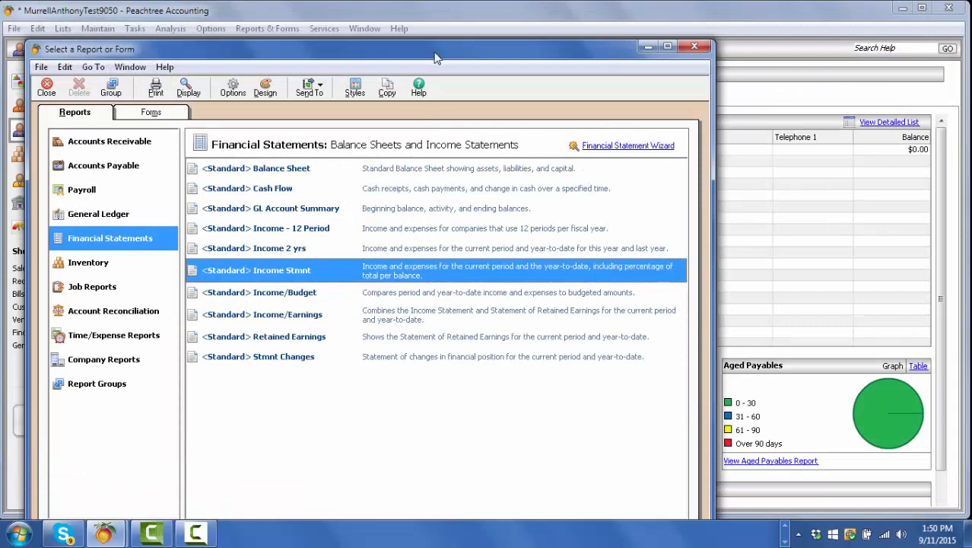
- Reopen the standard balance sheet with its default options and dismiss the Windows color scheme prompt without choosing an option
mouse_move(436, 58)
left_mouse_down()
mouse_move(458, 63)
mouse_move(434, 64)
left_mouse_up()
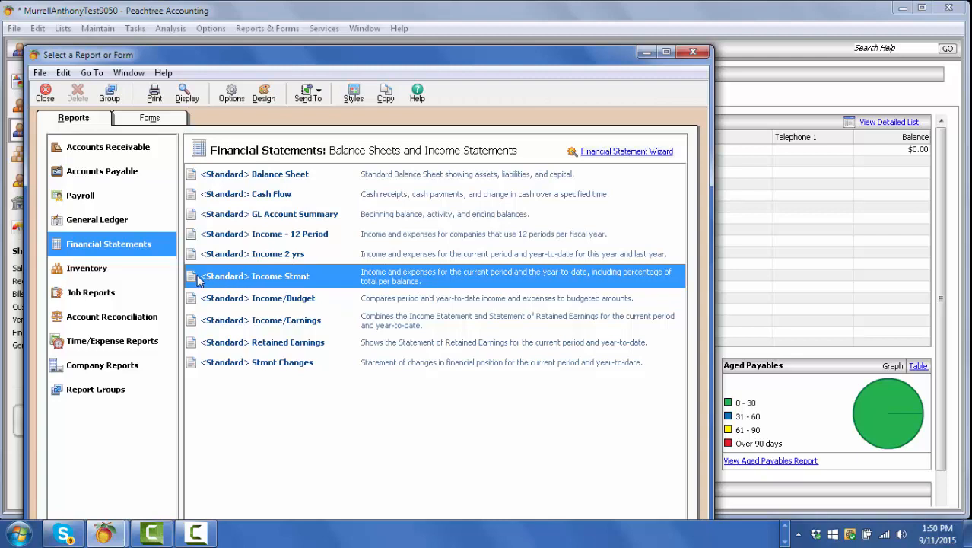
left_click(242, 180)
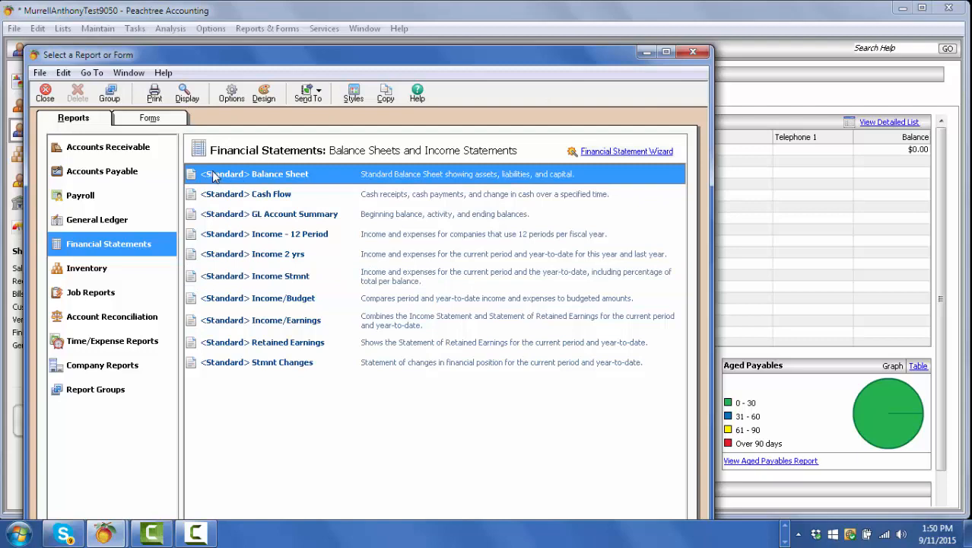
double_click(216, 176)
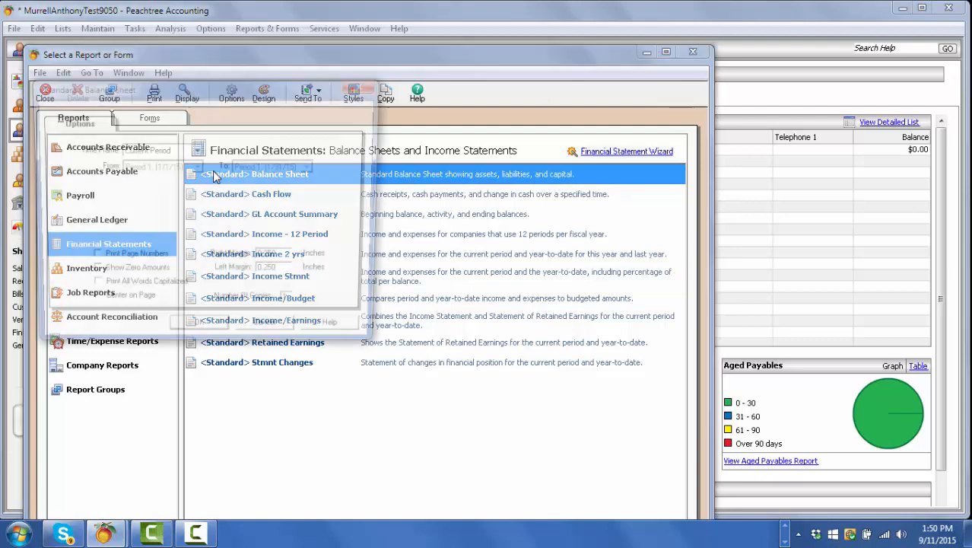
left_click(198, 335)
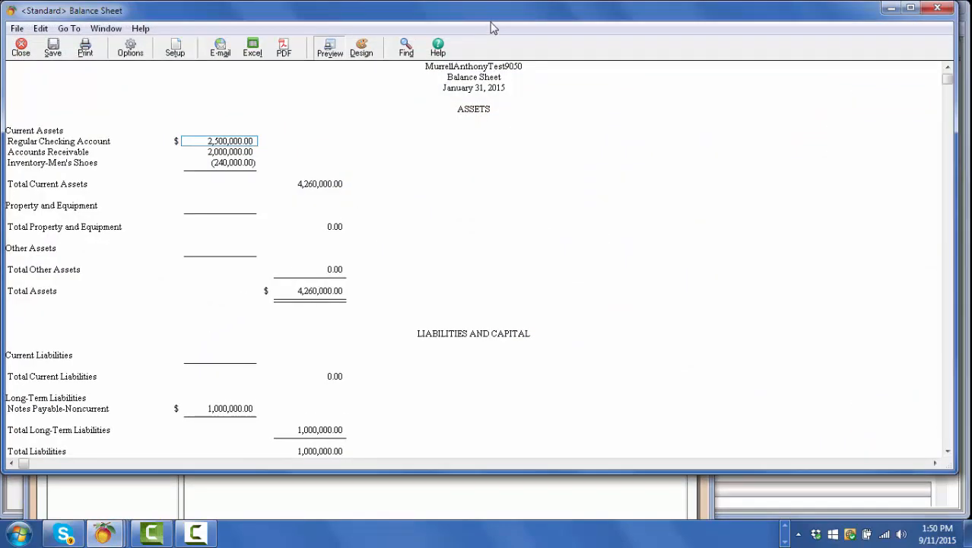
left_click_drag(500, 19, 505, 32)
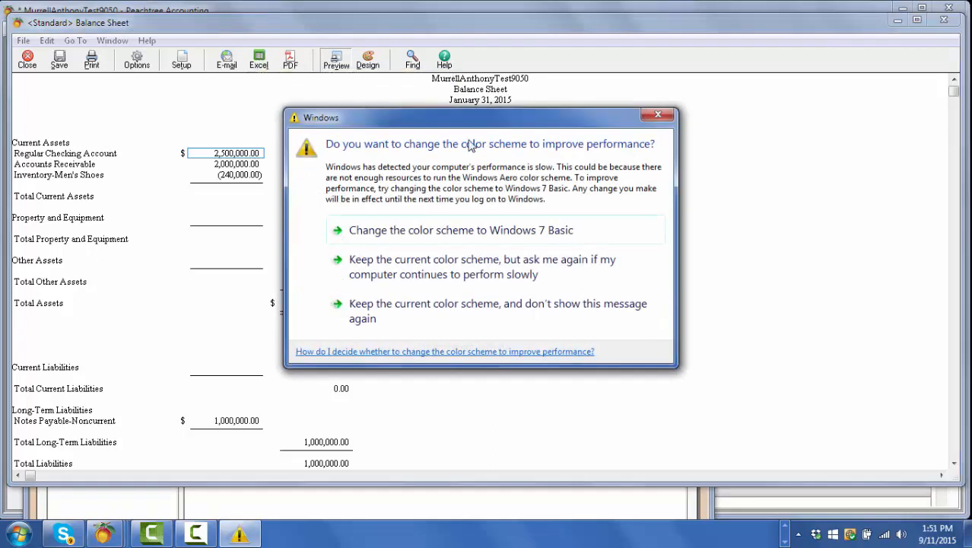
left_click(659, 116)
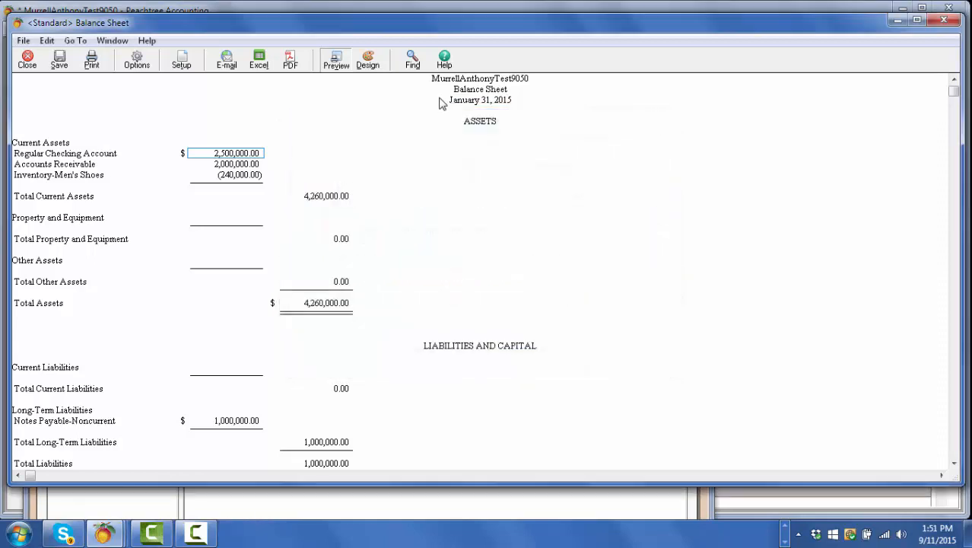
- Copy the balance sheet to Excel using the option to create a new Microsoft Excel workbook
left_click(259, 59)
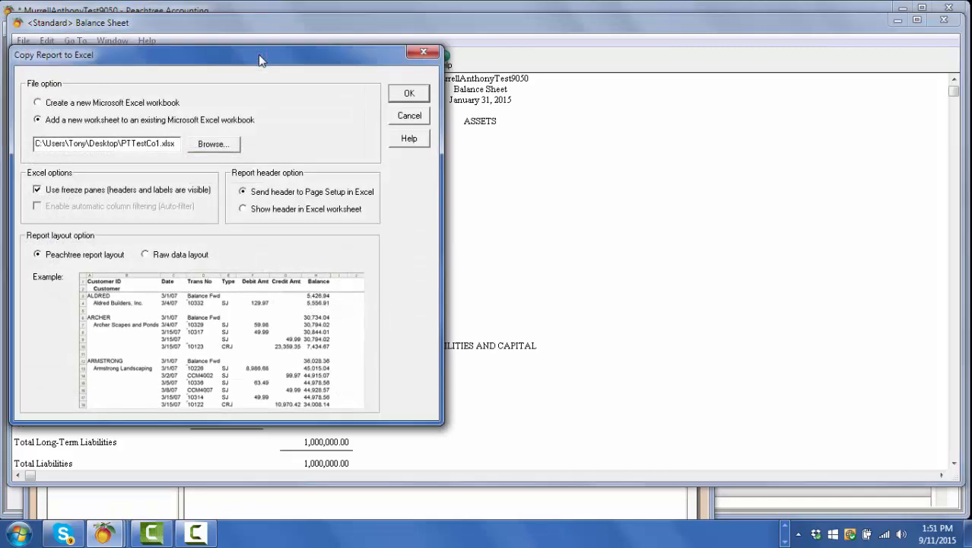
left_click_drag(255, 66, 428, 92)
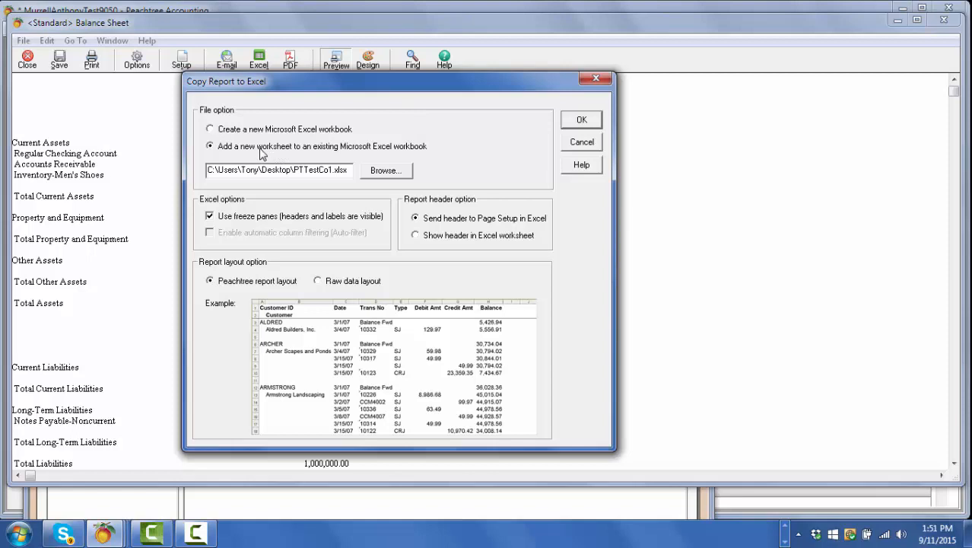
left_click(211, 130)
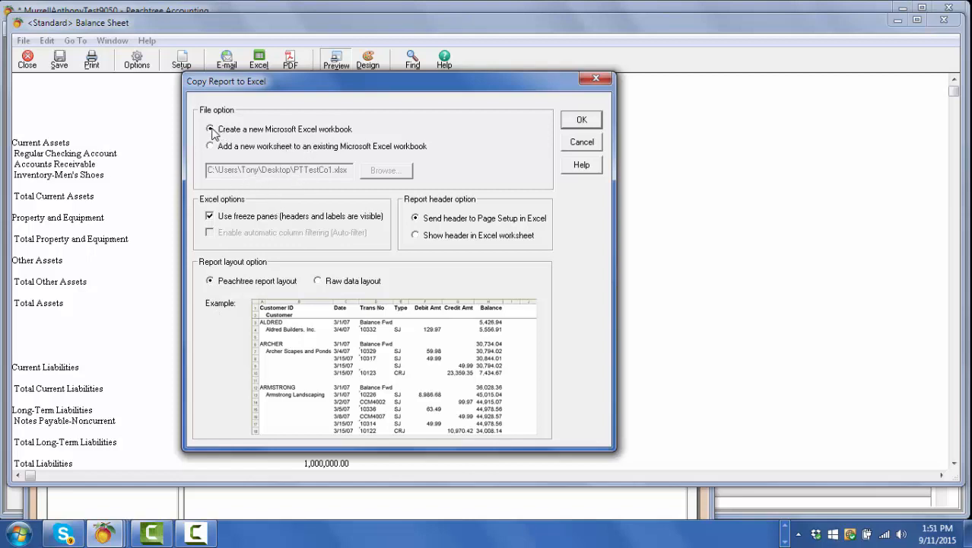
left_click(582, 120)
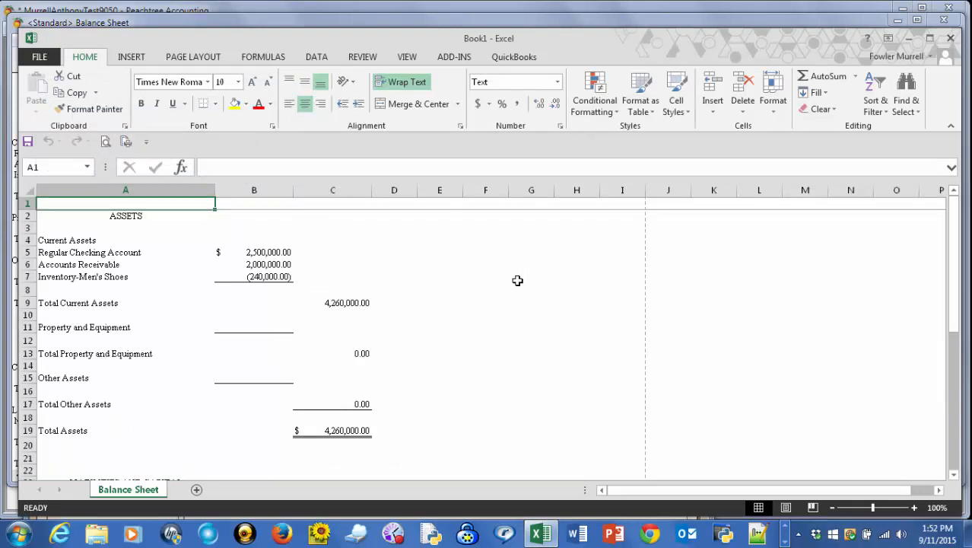
- Examine the exported balance sheet worksheet in Excel, from the assets section through total liabilities and capital
scroll(510, 318, "down", 1)
scroll(510, 318, "up", 1)
scroll(510, 319, "down", 3)
scroll(510, 319, "down", 1)
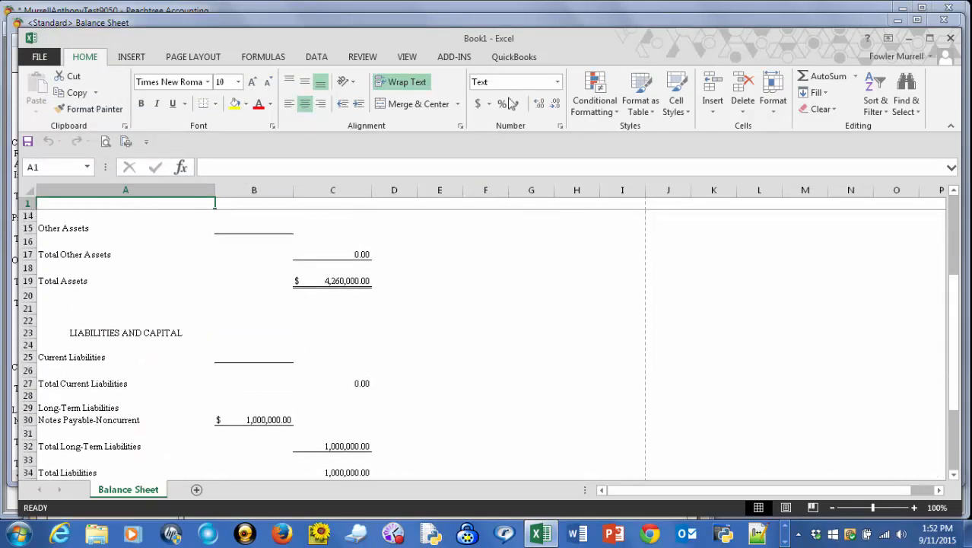
left_click_drag(553, 44, 548, 28)
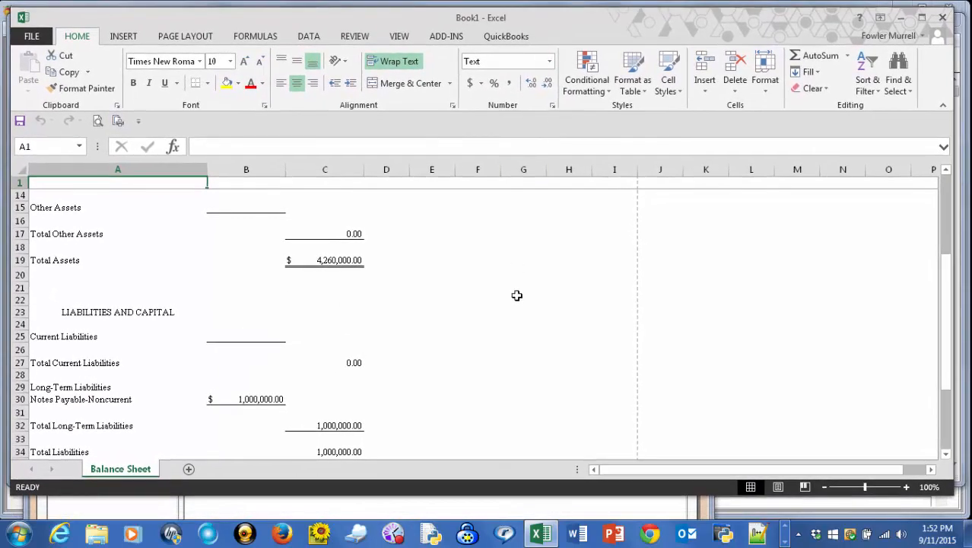
scroll(517, 296, "down", 1)
scroll(517, 296, "down", 5)
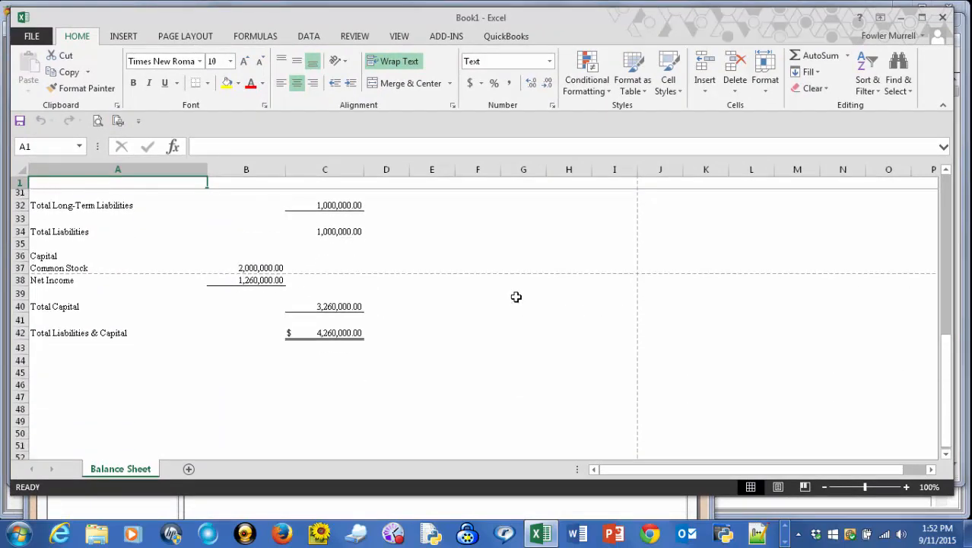
scroll(517, 296, "up", 10)
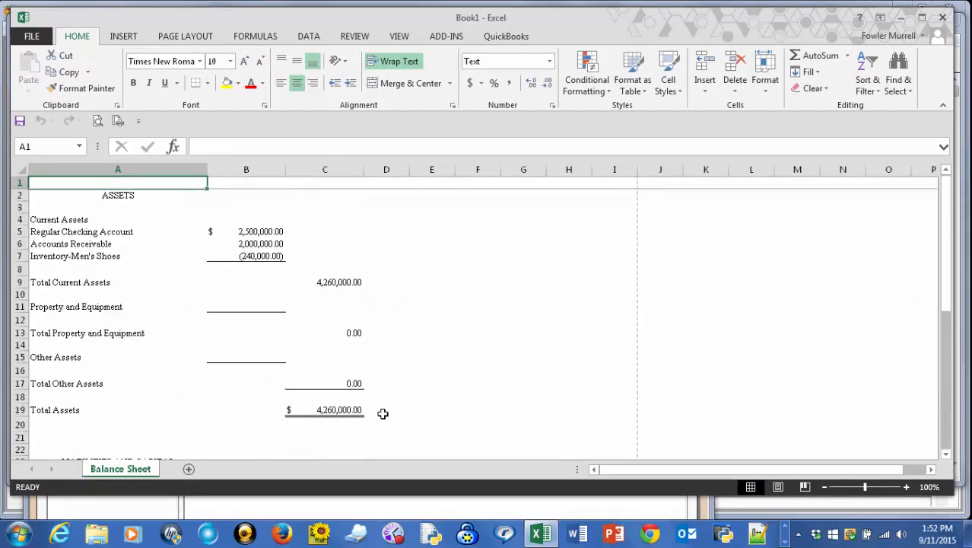
scroll(578, 340, "down", 2)
scroll(578, 340, "up", 1)
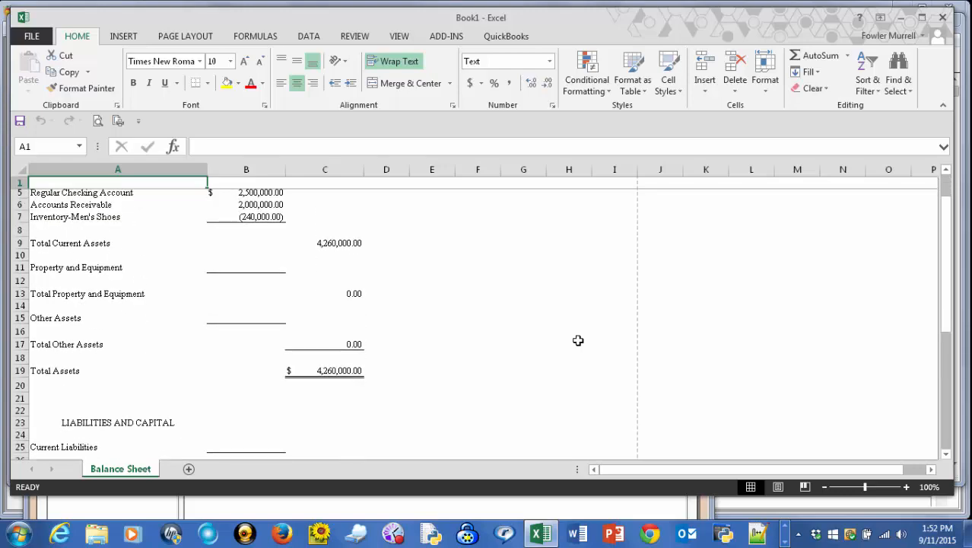
scroll(578, 340, "up", 1)
left_click_drag(306, 22, 318, 28)
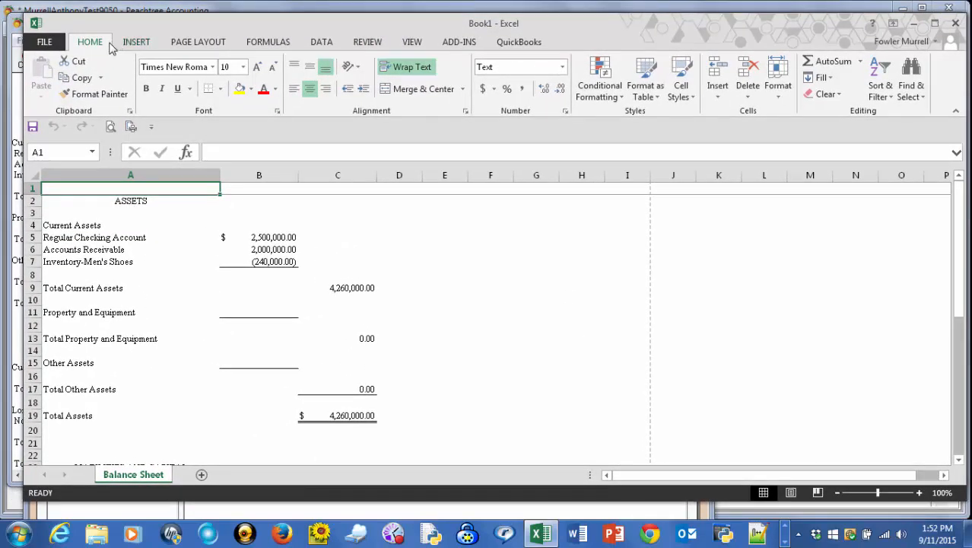
- Start saving the exported workbook and choose the Desktop as its location
left_click(45, 42)
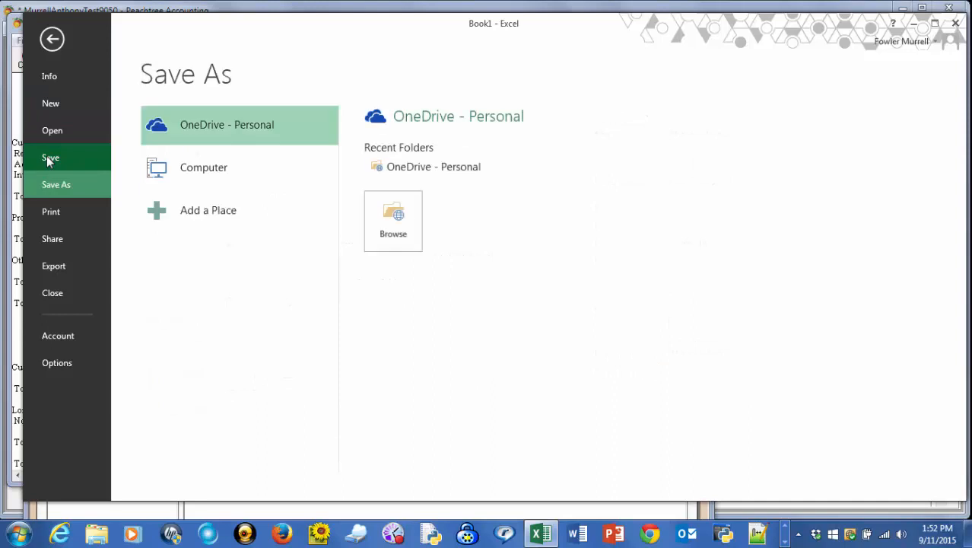
left_click(391, 219)
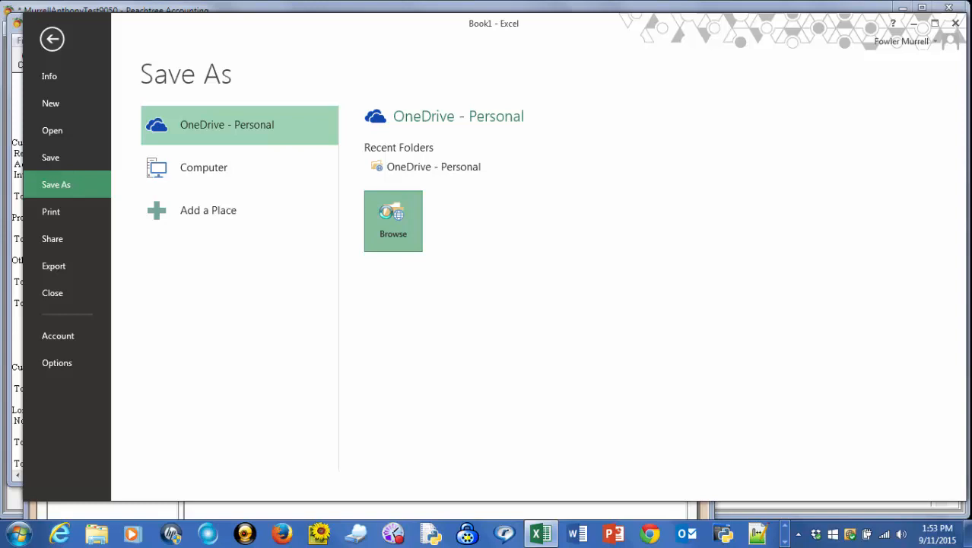
left_click(388, 221)
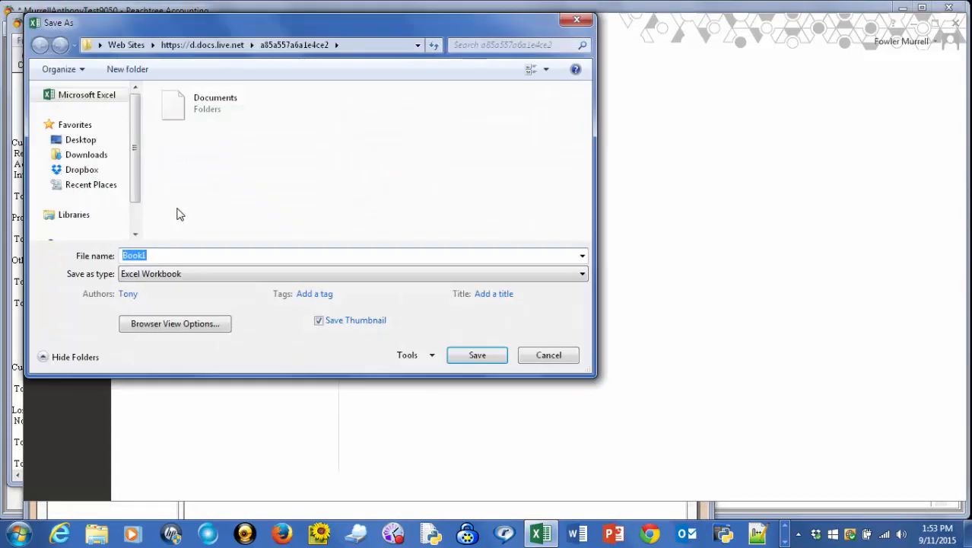
scroll(144, 153, "down", 2)
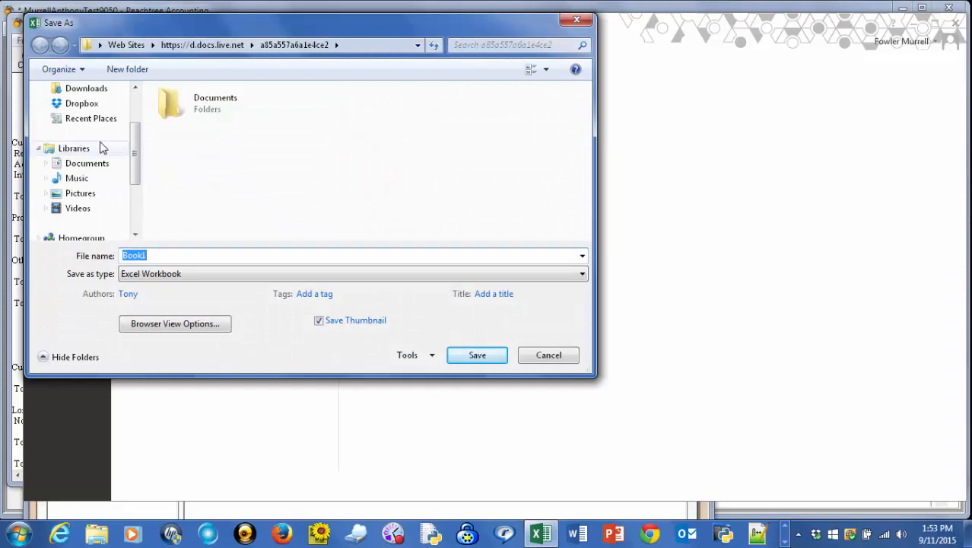
scroll(131, 160, "down", 4)
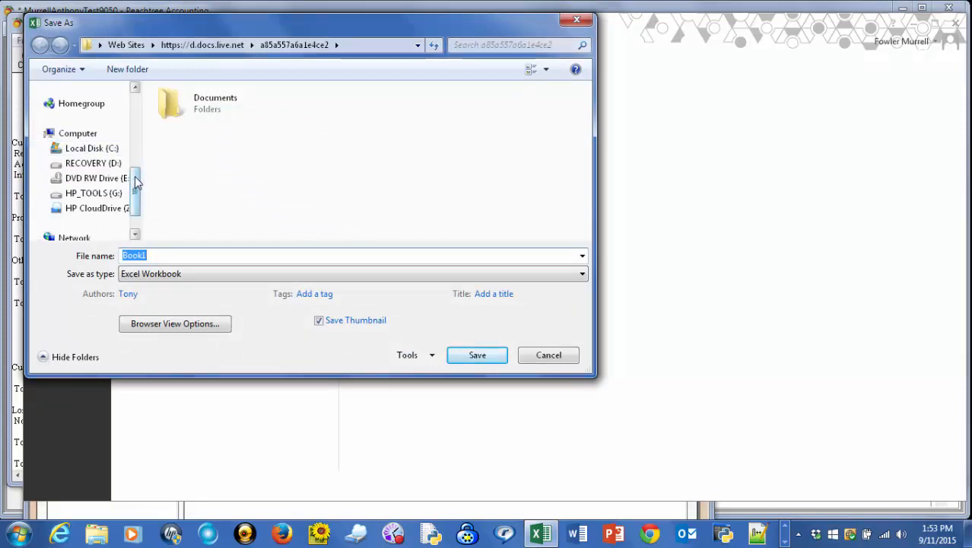
left_click_drag(136, 180, 134, 101)
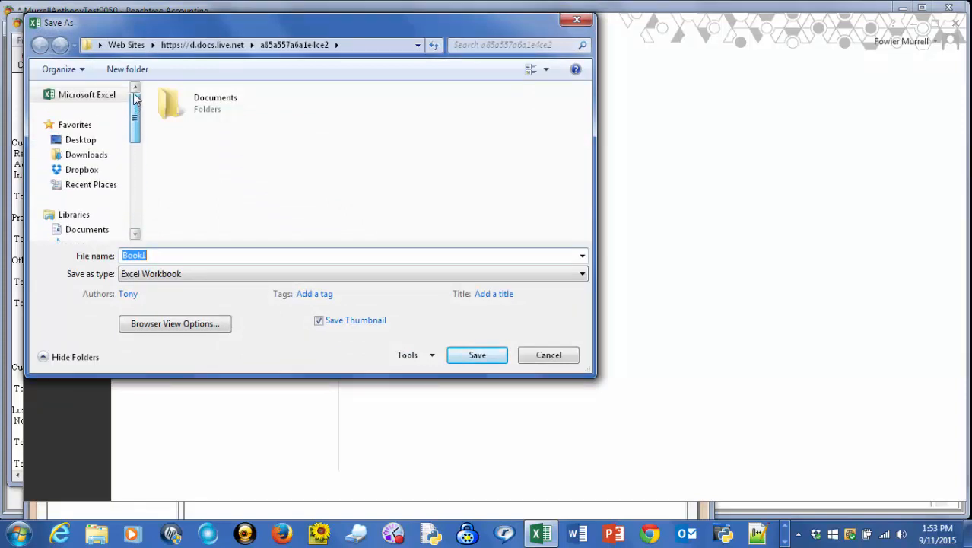
left_click(81, 140)
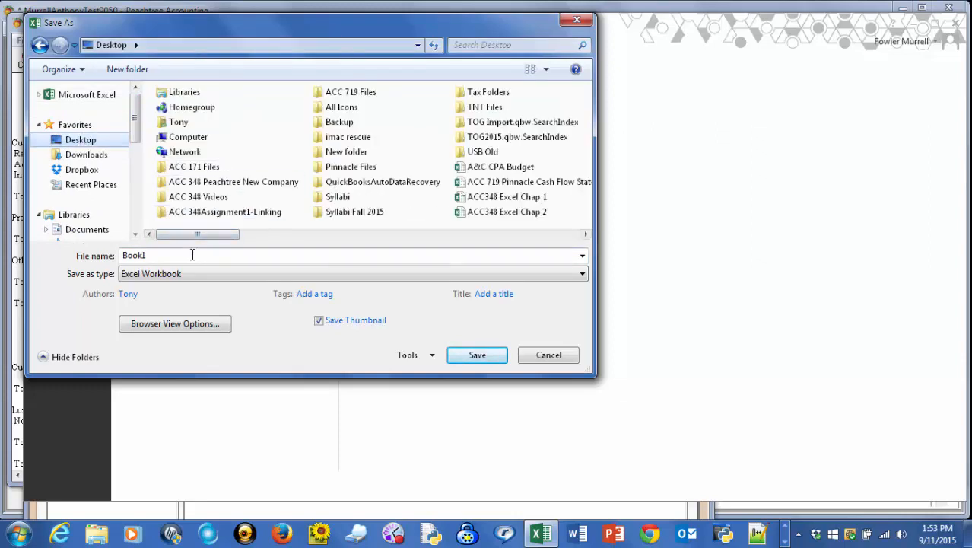
- Name the workbook Excel 09112015 and save it as an Excel Workbook
double_click(168, 256)
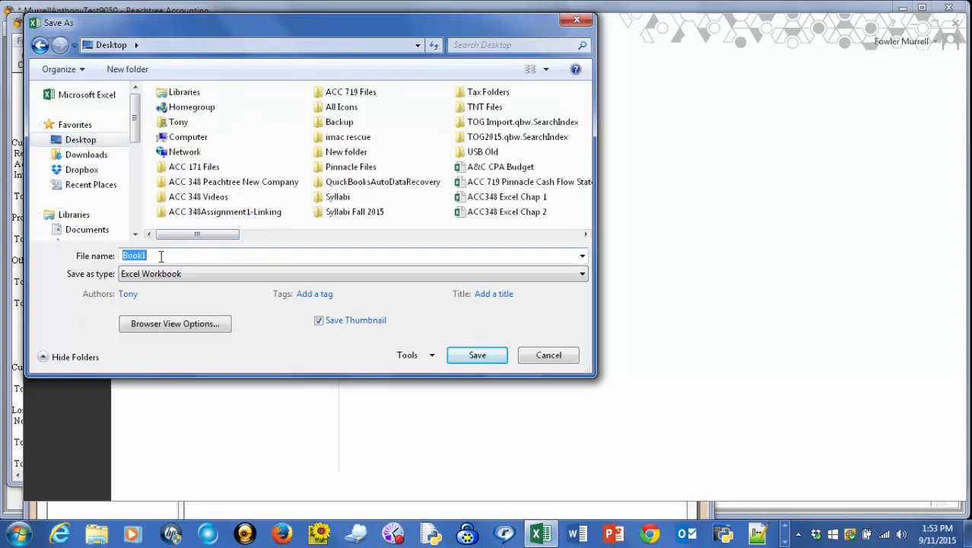
left_click(161, 256)
key("BackSpace")
key("BackSpace")
type("Excel")
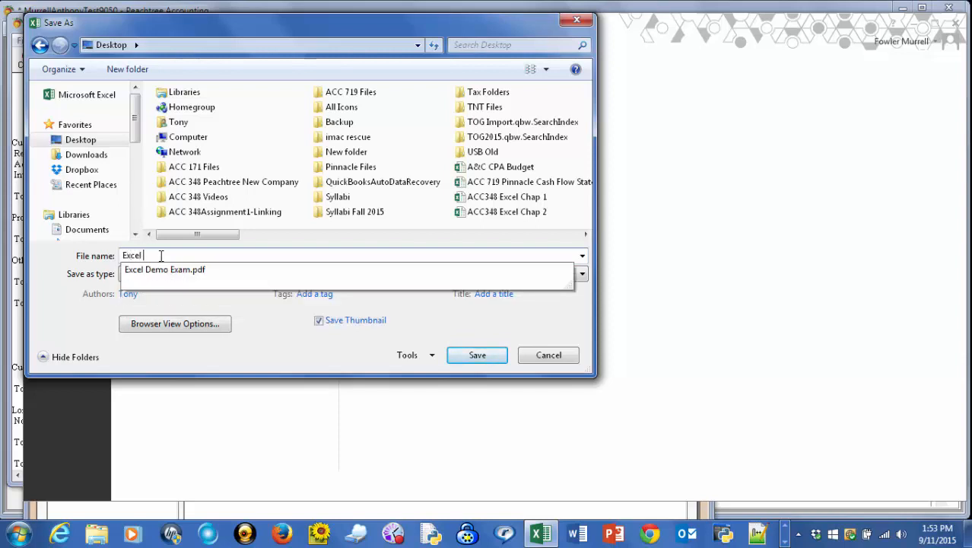
type(" 9")
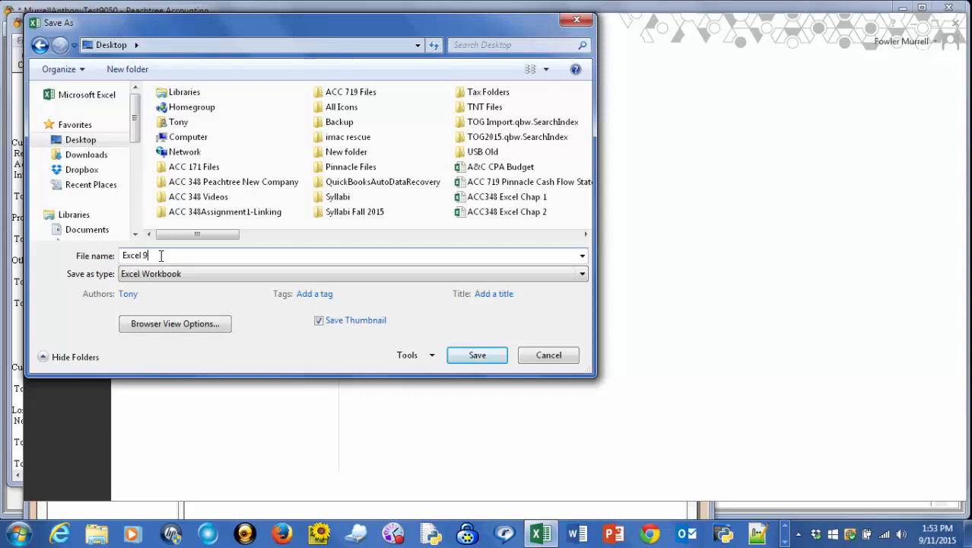
key("BackSpace")
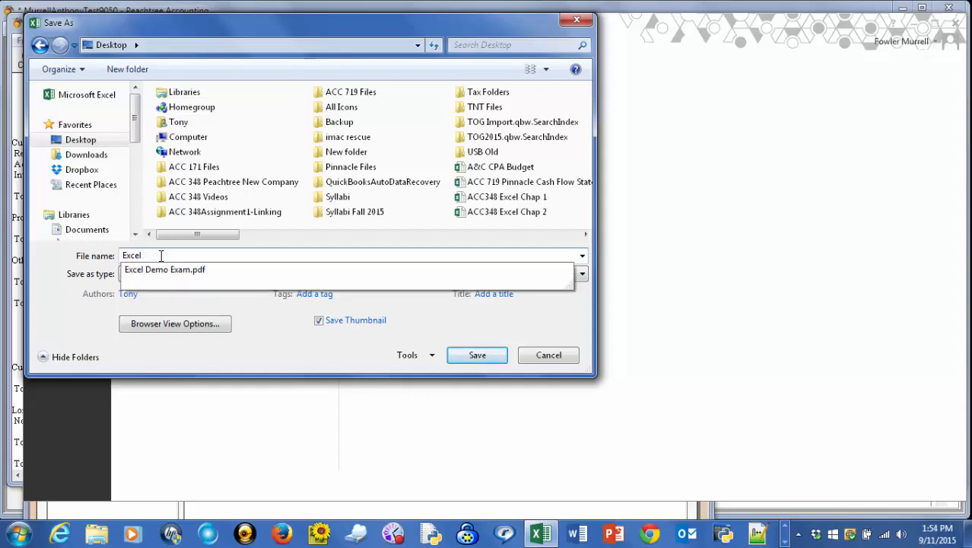
type("09112015")
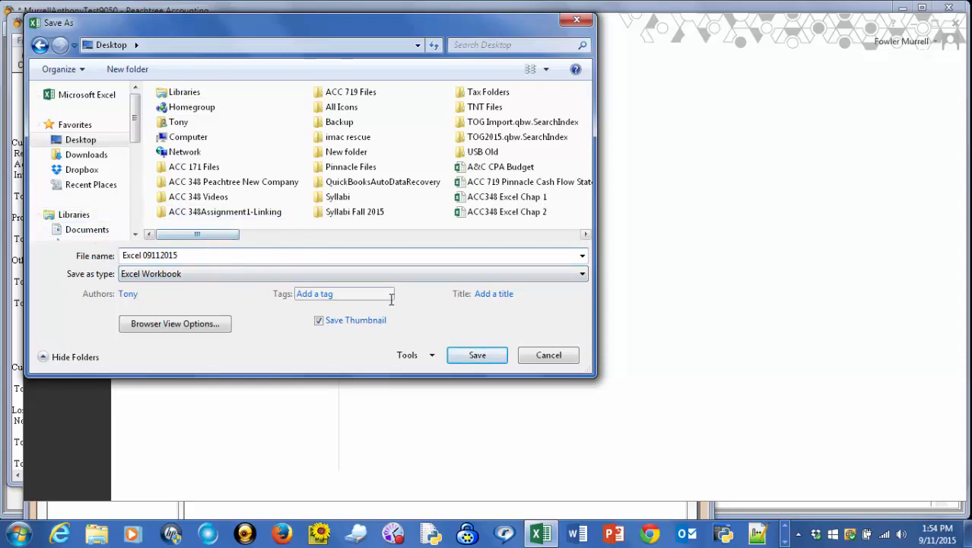
left_click(478, 355)
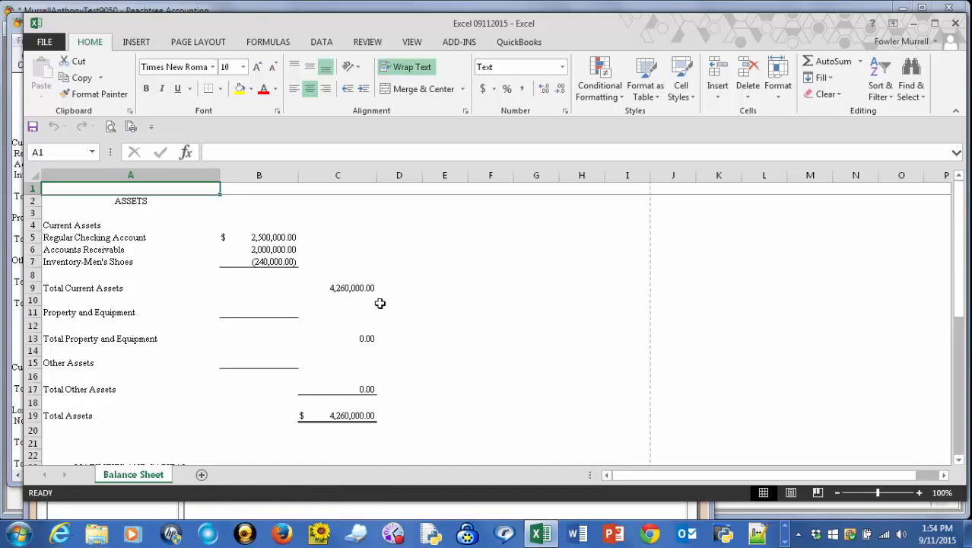
- Switch back to Peachtree Accounting, close the balance sheet and bring the report selection window to the front
left_click_drag(573, 31, 562, 157)
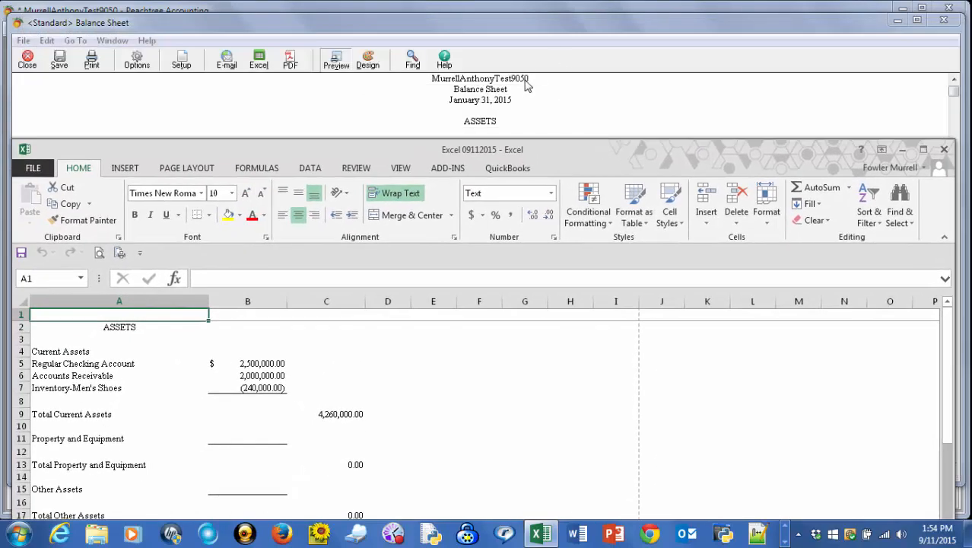
left_click(544, 25)
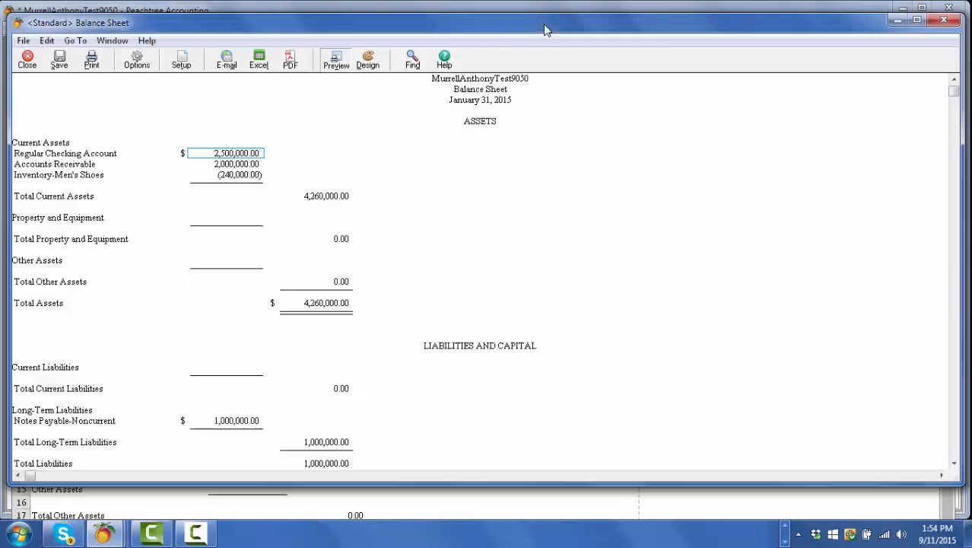
left_click(945, 20)
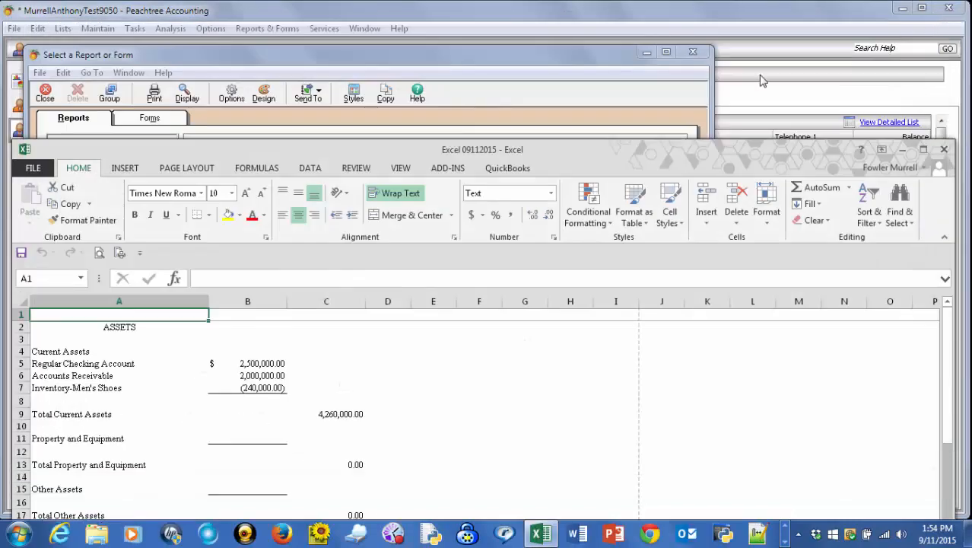
left_click(568, 56)
left_click_drag(568, 56, 614, 24)
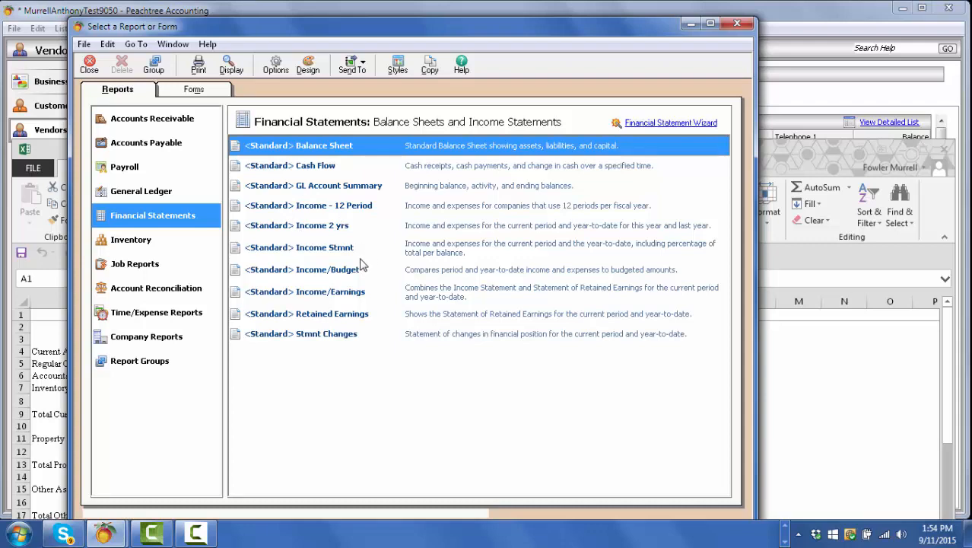
- Display the standard income statement for the current period without zero amounts, ready for export
double_click(293, 251)
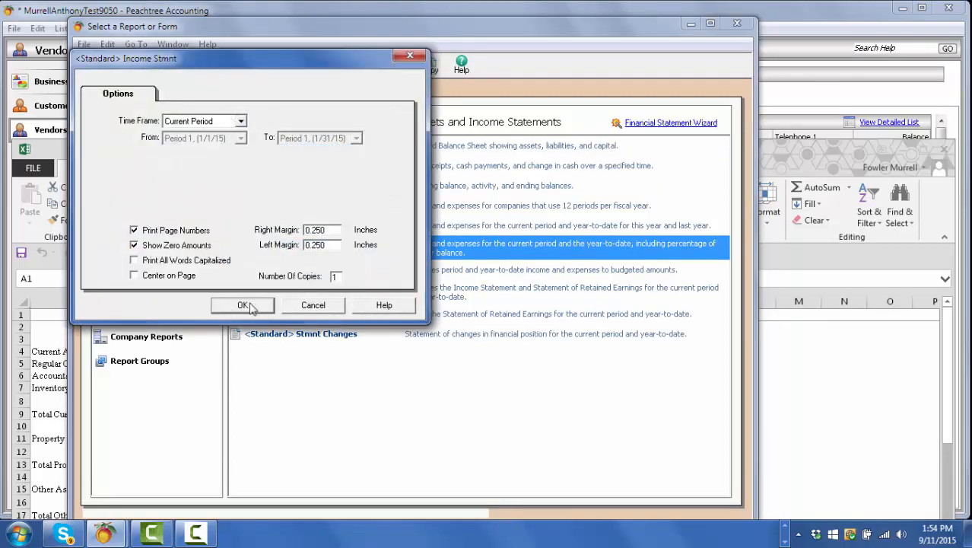
left_click(134, 245)
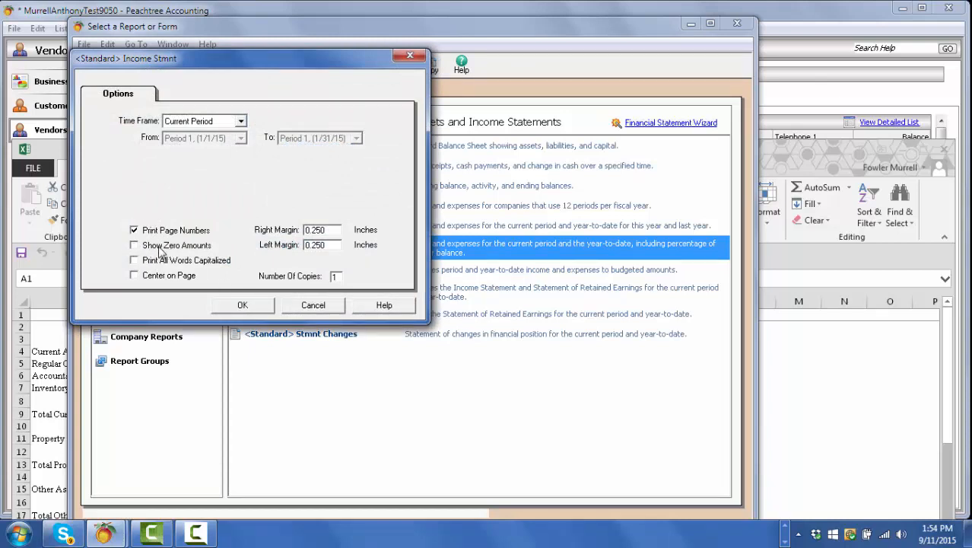
left_click(243, 306)
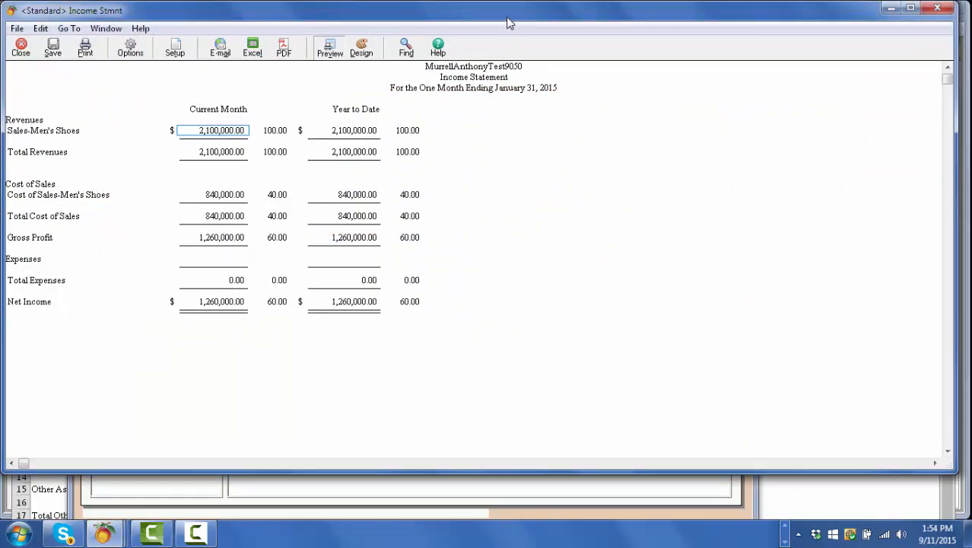
left_click_drag(510, 20, 515, 22)
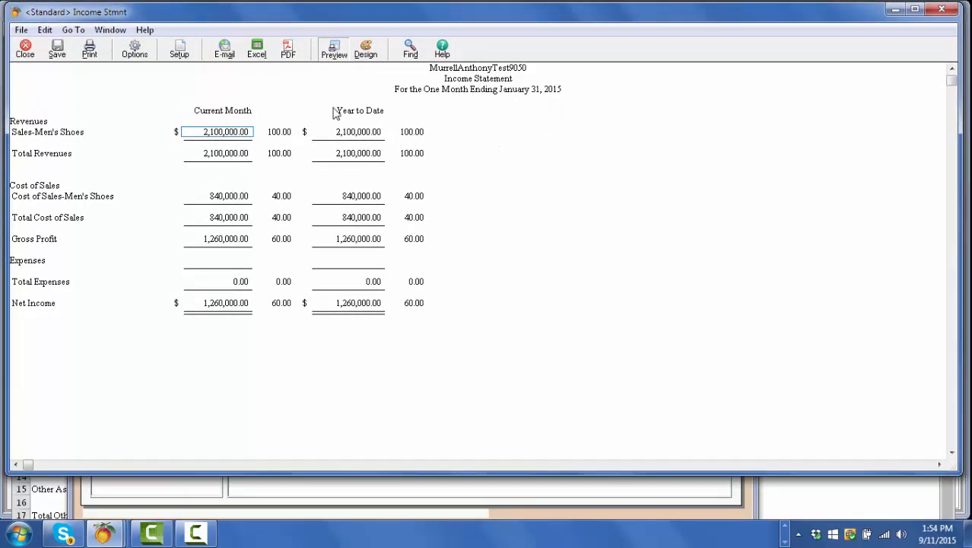
- Export the income statement to Excel as a new worksheet in the existing workbook Excel 09112015 on the Desktop
left_click(256, 55)
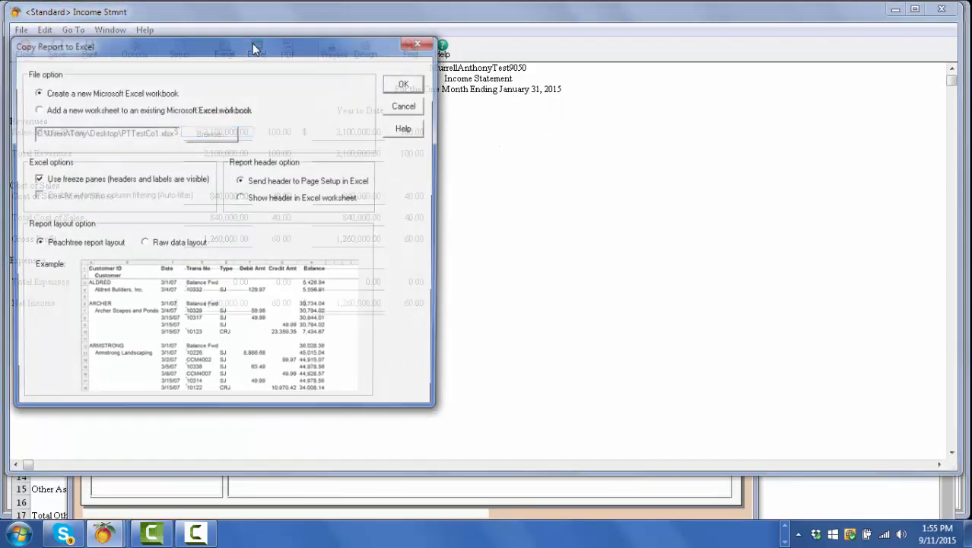
left_click_drag(240, 49, 271, 56)
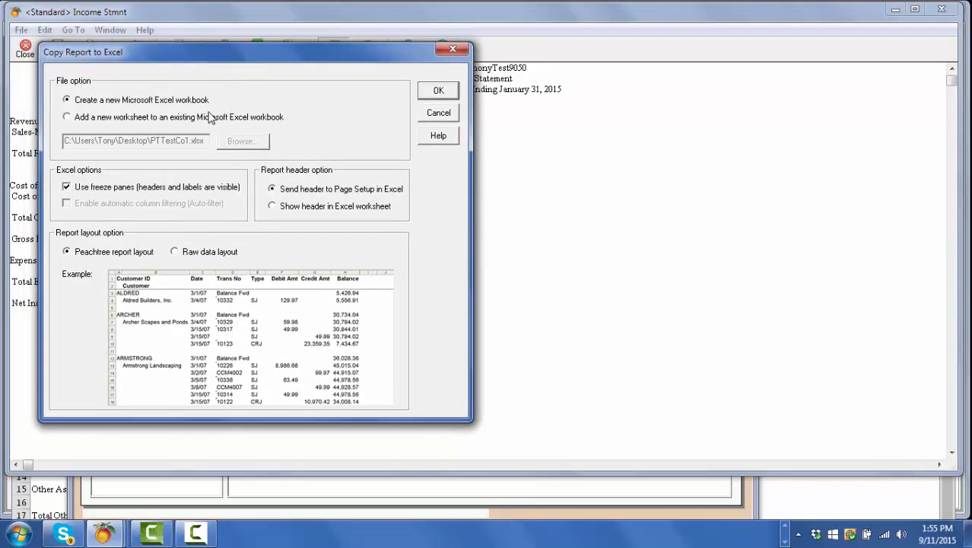
left_click(68, 119)
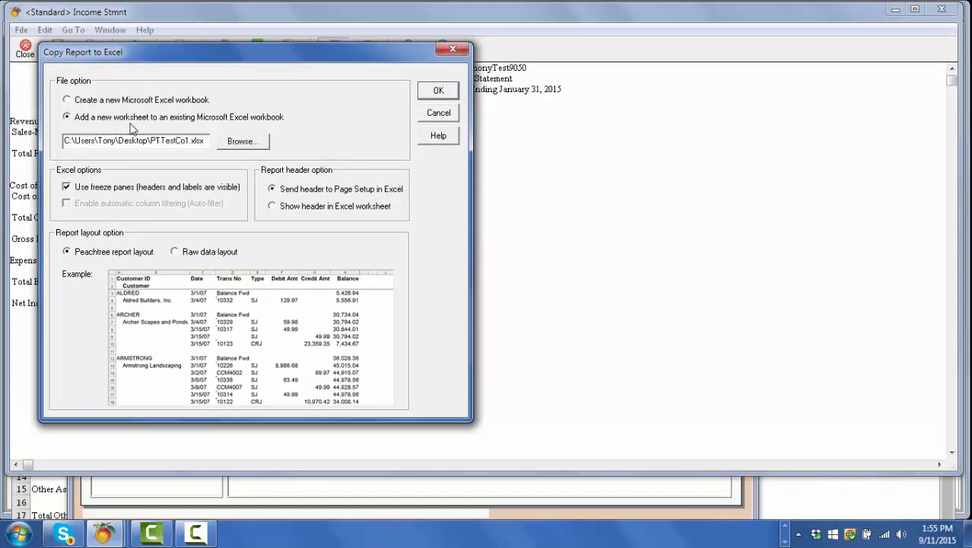
left_click(240, 141)
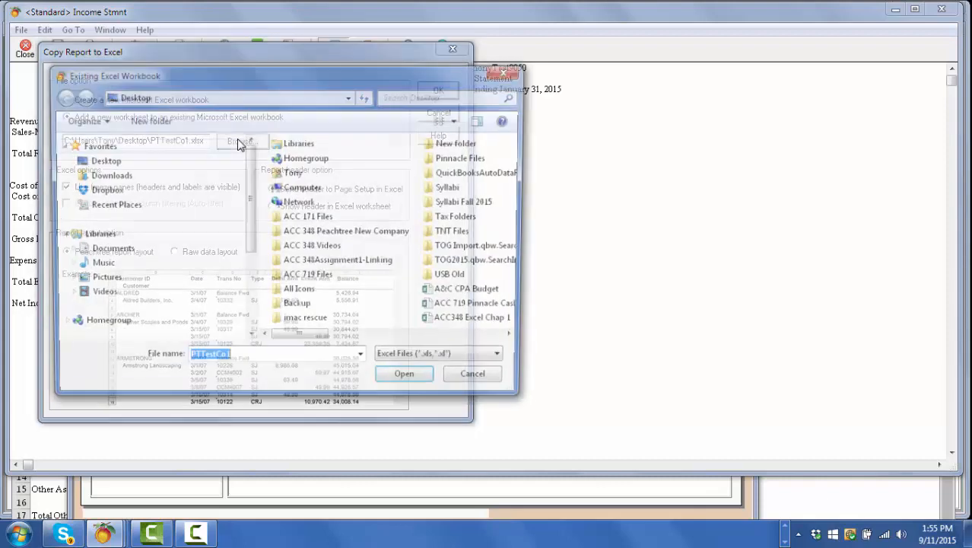
left_click(96, 165)
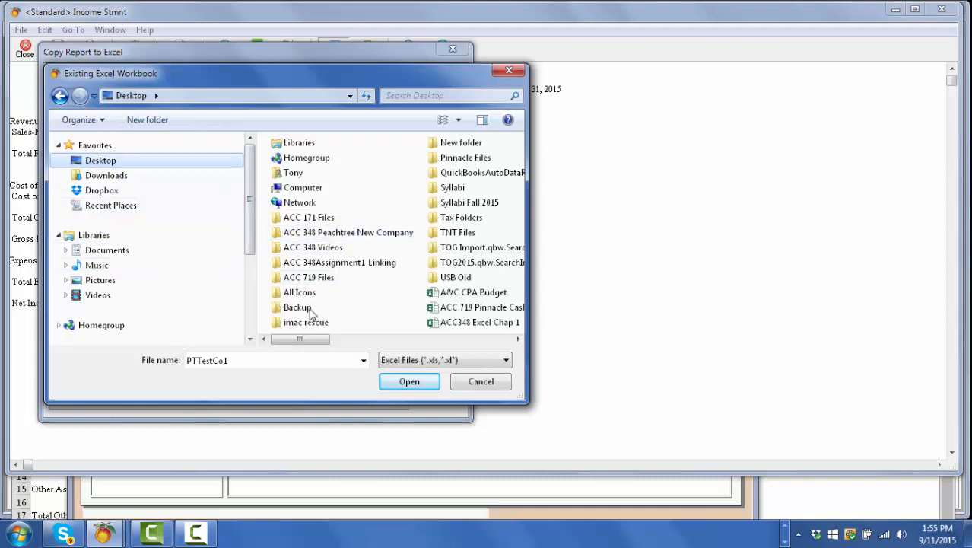
left_click(517, 341)
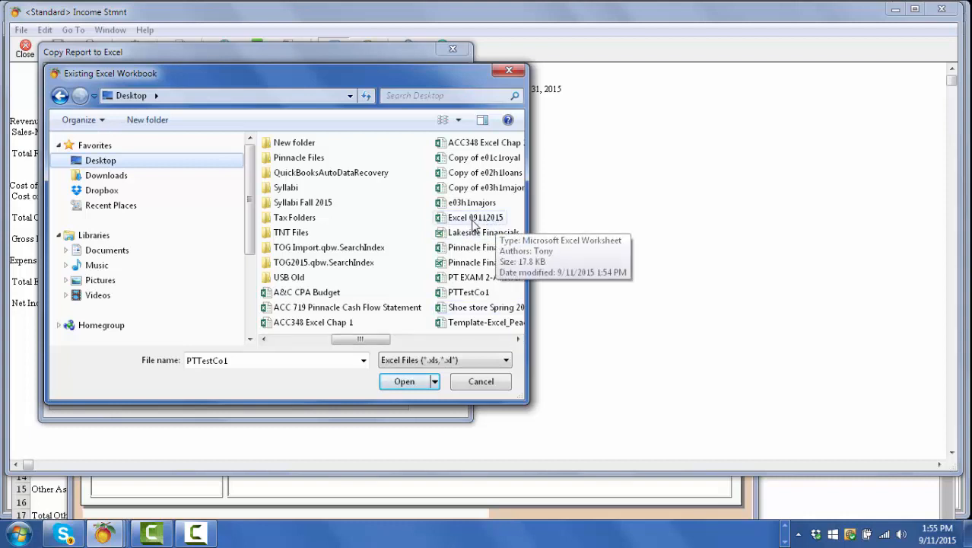
left_click(445, 220)
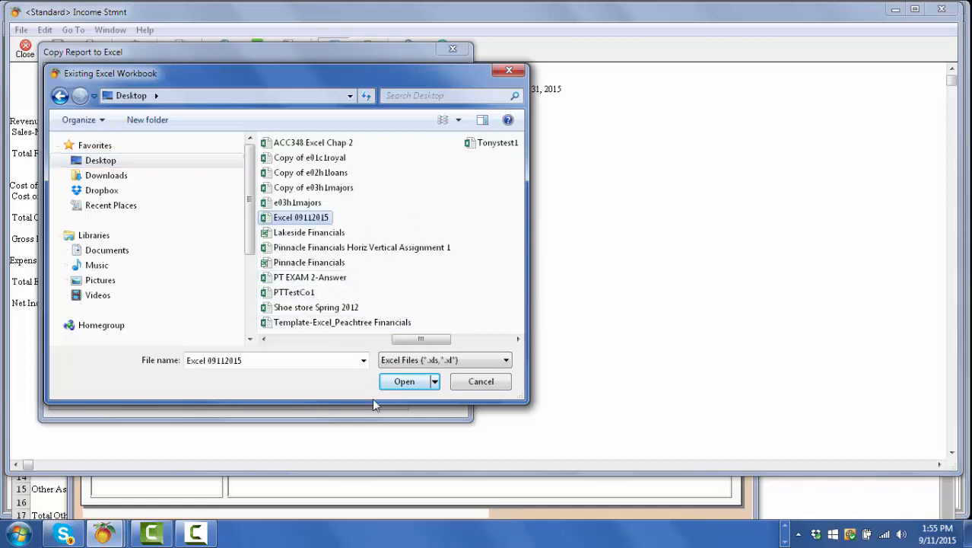
left_click(406, 383)
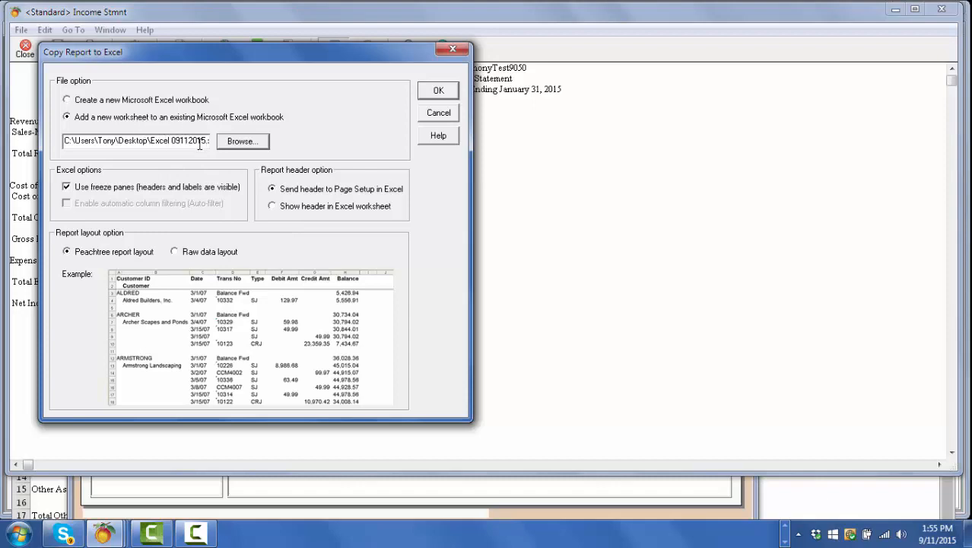
left_click(439, 91)
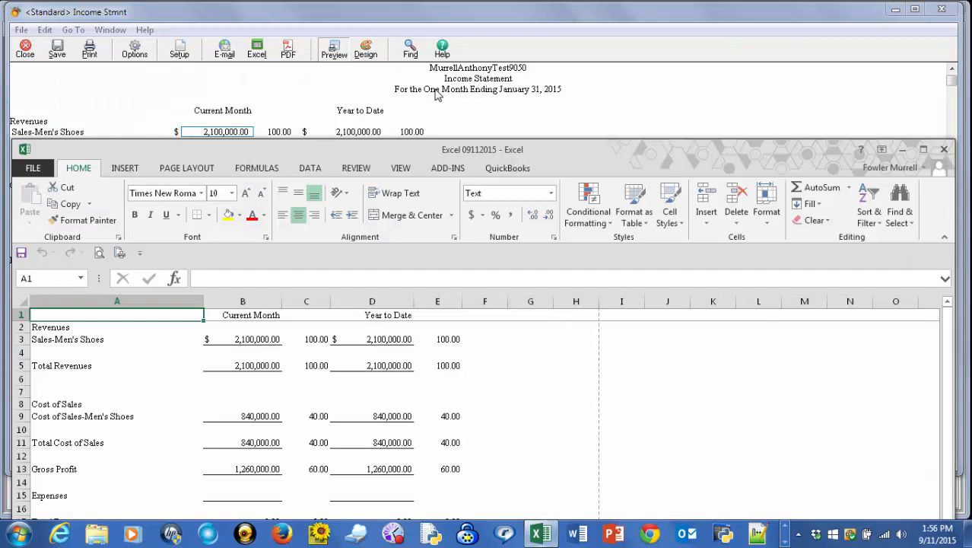
- Review the Balance Sheet and Income Stmnt worksheets in the exported workbook
left_click_drag(604, 152, 591, 41)
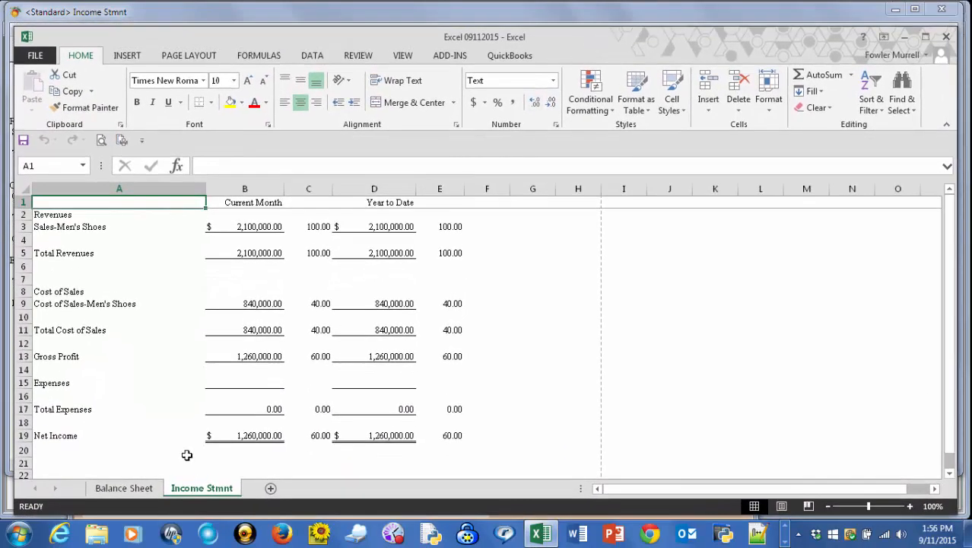
left_click(129, 489)
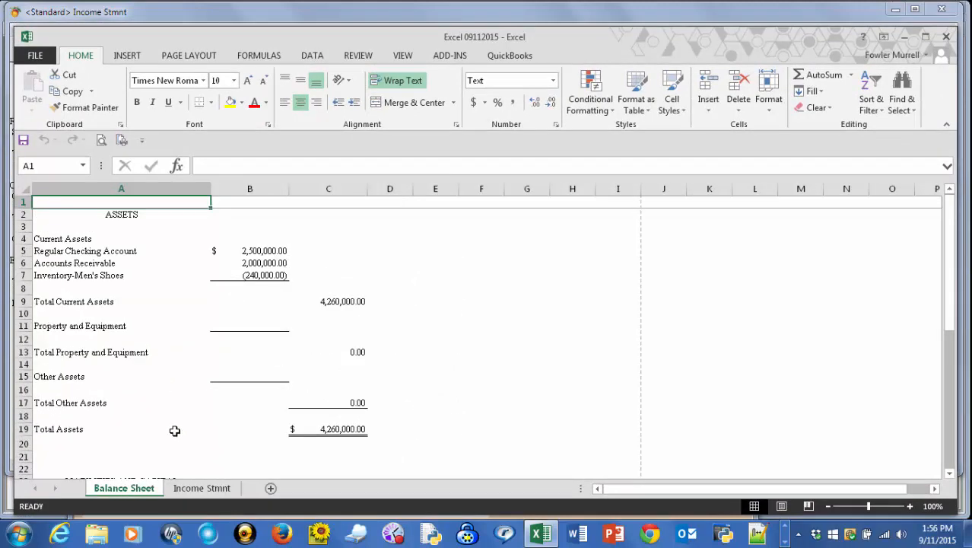
left_click(196, 489)
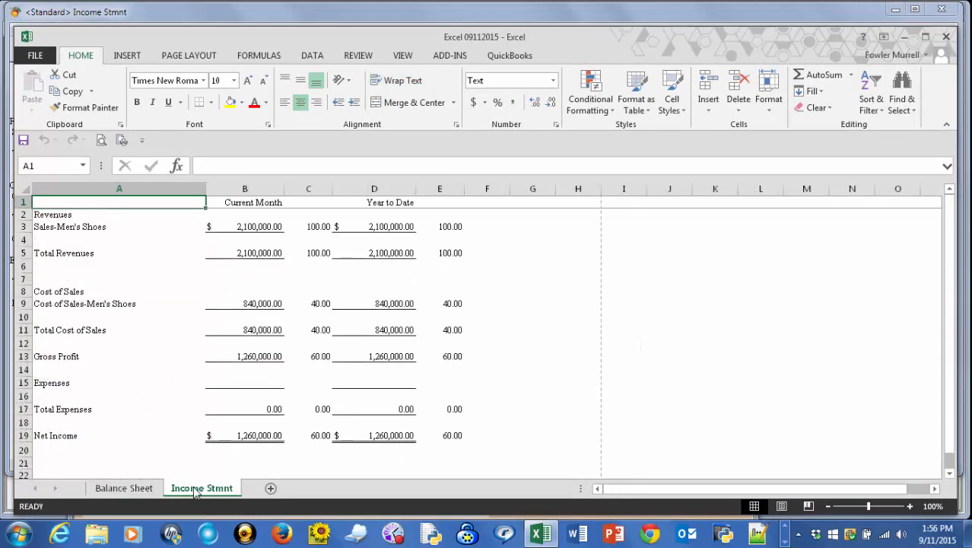
scroll(504, 377, "down", 2)
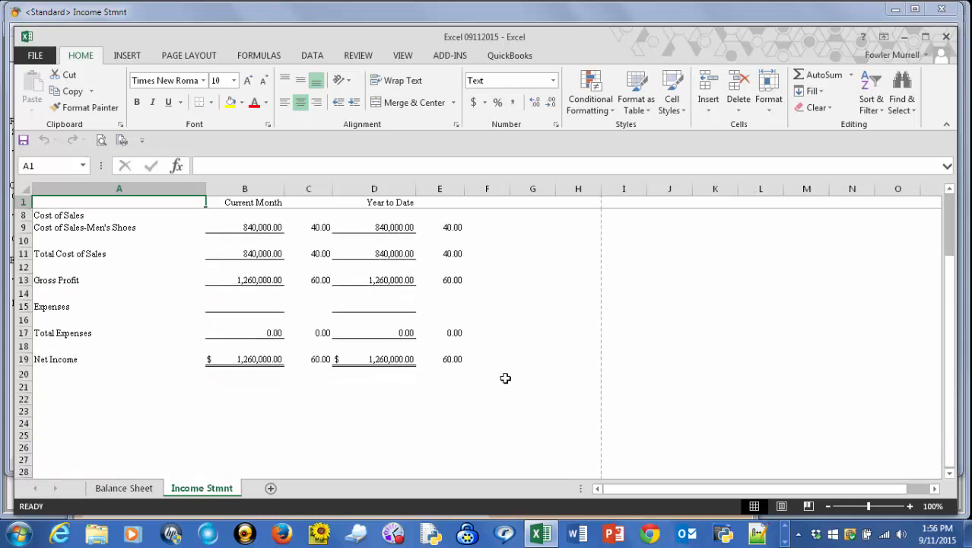
scroll(504, 378, "up", 2)
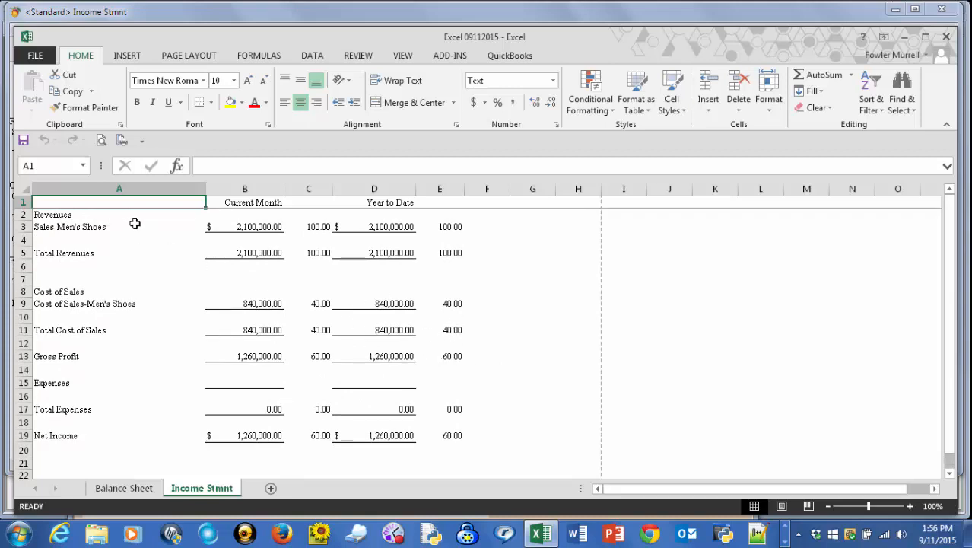
- Save the Excel 09112015 workbook and close it
left_click(24, 140)
left_click_drag(568, 46, 554, 52)
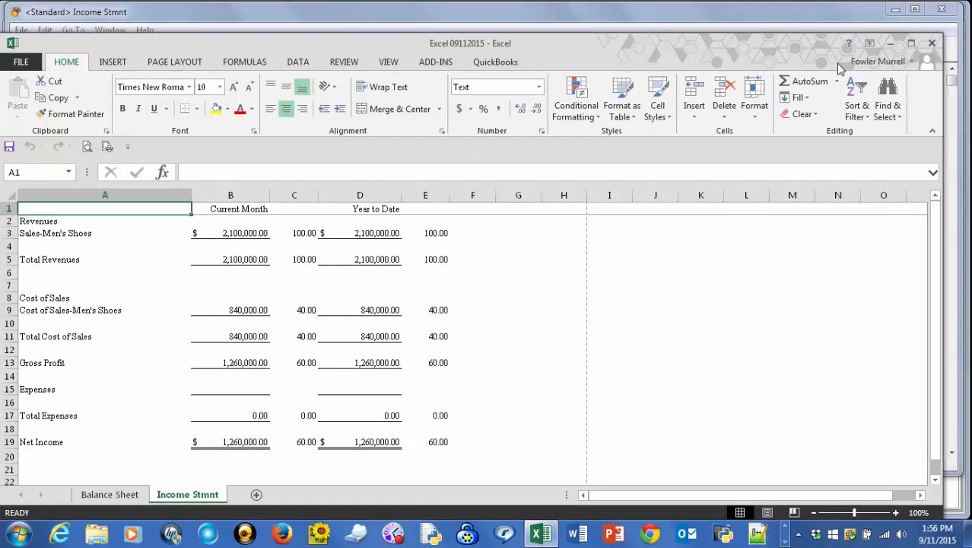
left_click(933, 44)
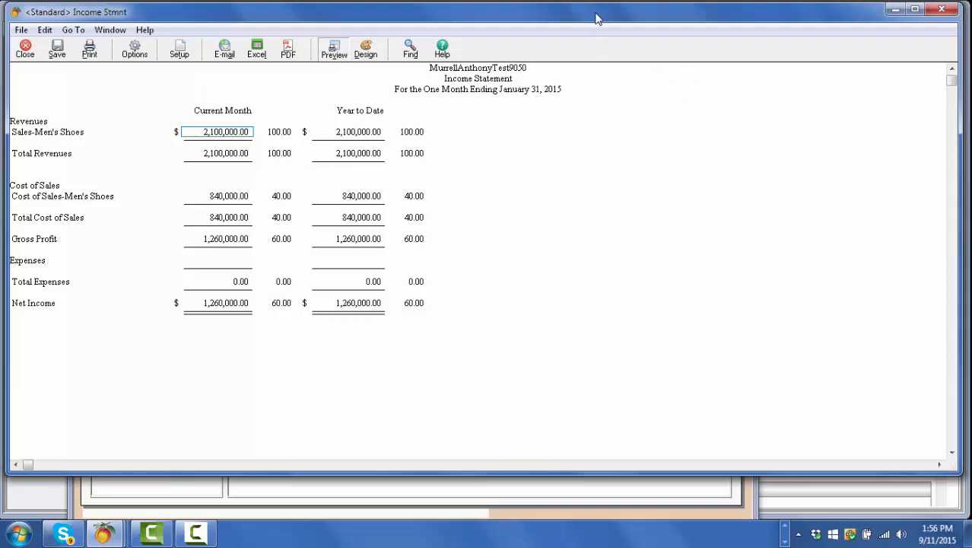
- Close the income statement and the report selection window to return to the Vendors & Purchases page
left_click_drag(597, 19, 600, 77)
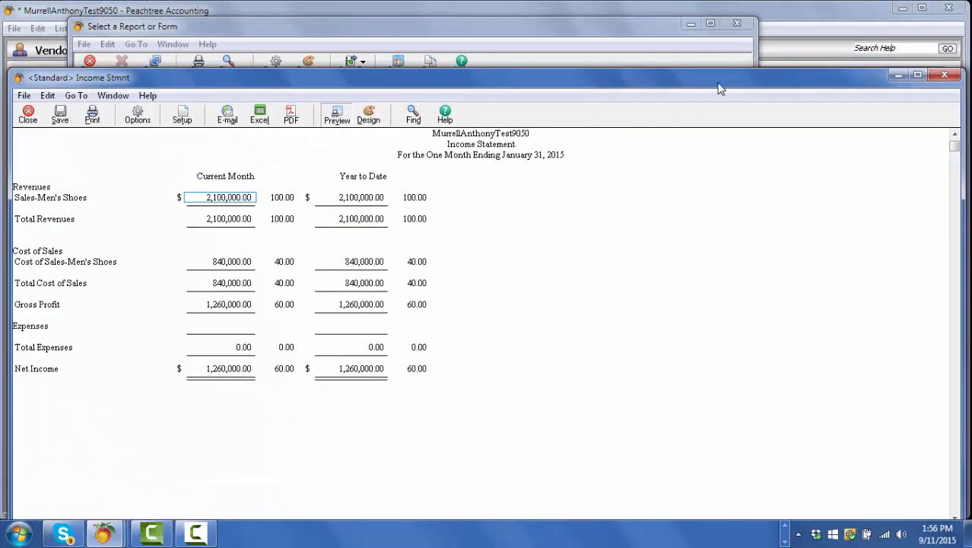
left_click_drag(715, 73, 698, 71)
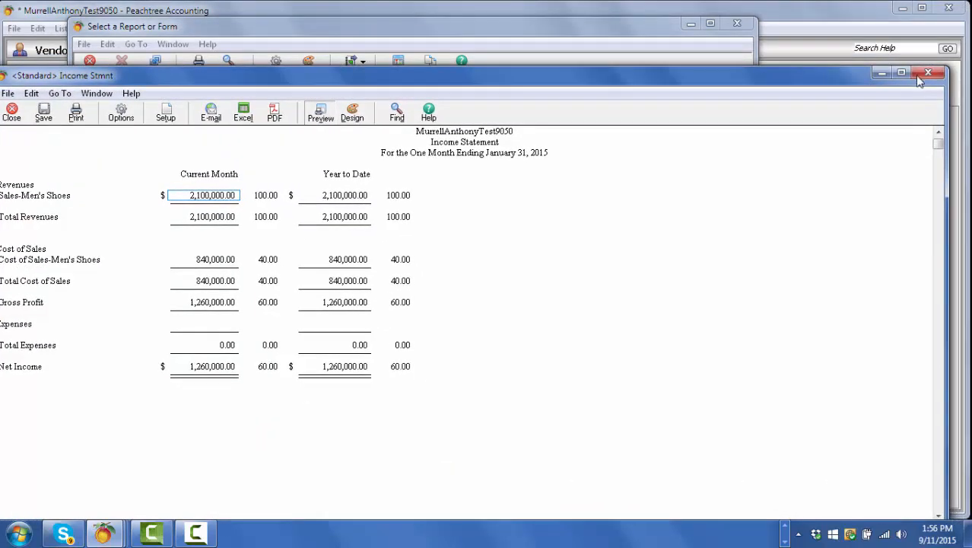
left_click(928, 73)
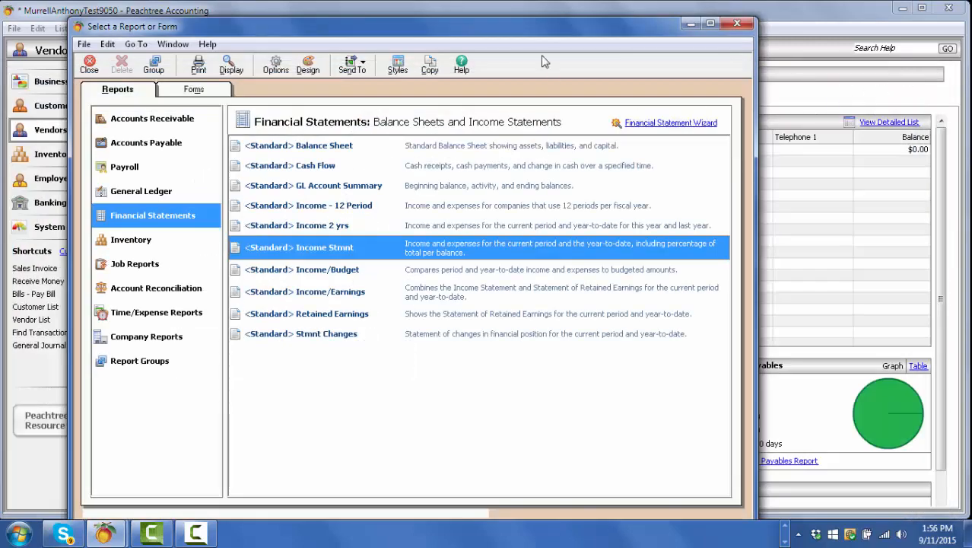
left_click_drag(546, 35, 566, 61)
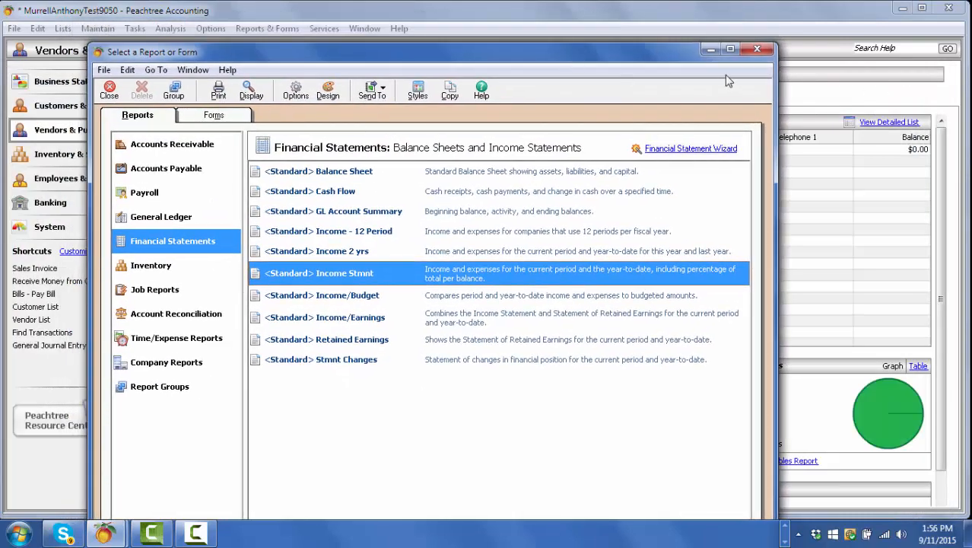
left_click(756, 50)
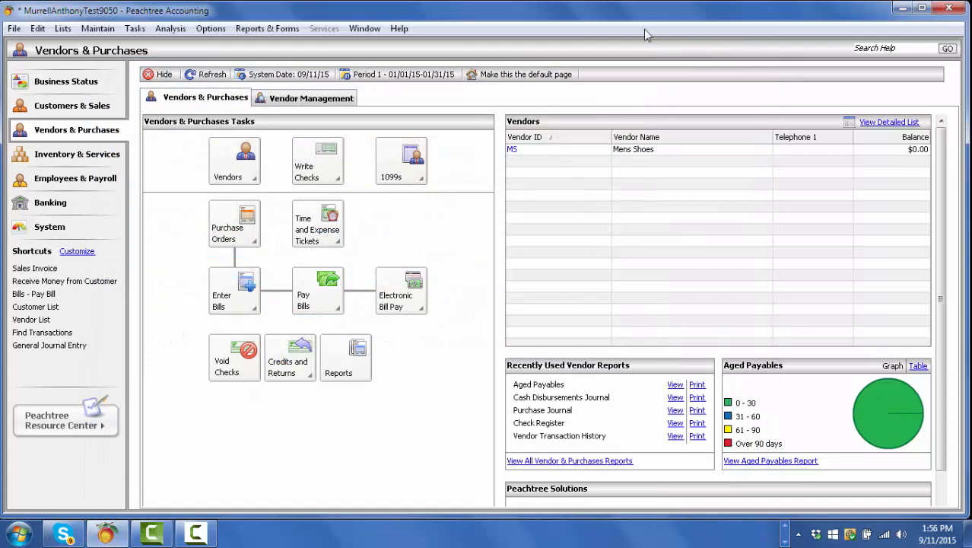
left_click_drag(609, 17, 611, 25)
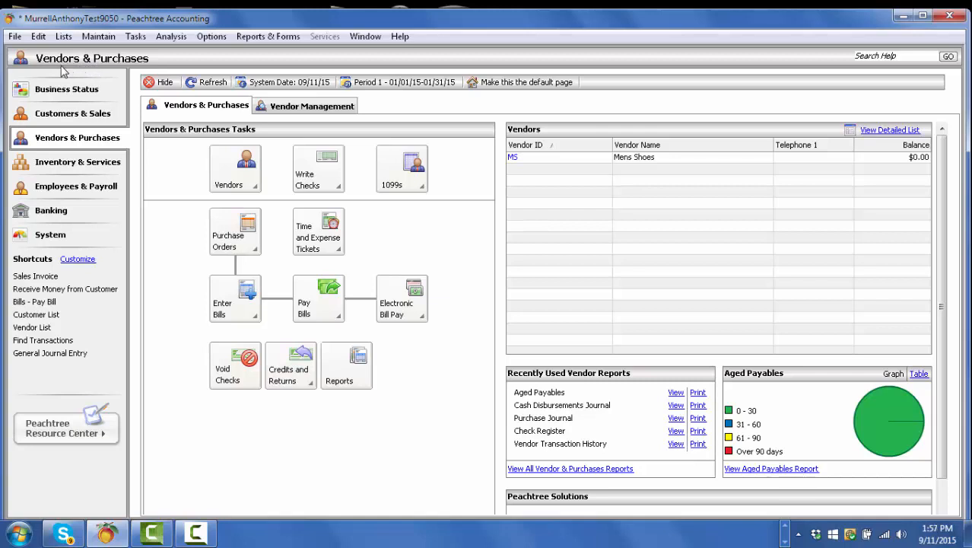
- Back up the company as a Peachtree Backup file on the Desktop, keeping the suggested file name and accepting the required backup size
left_click(14, 38)
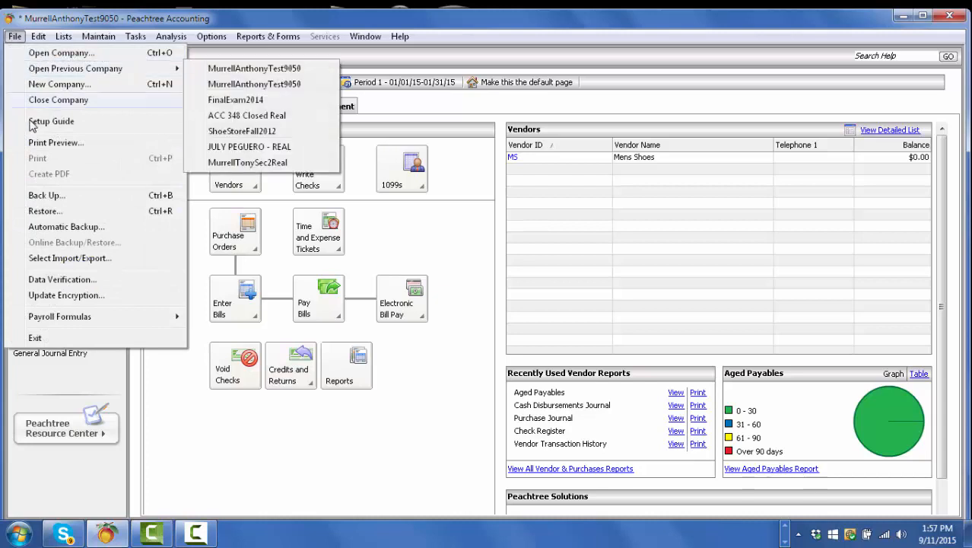
left_click(46, 196)
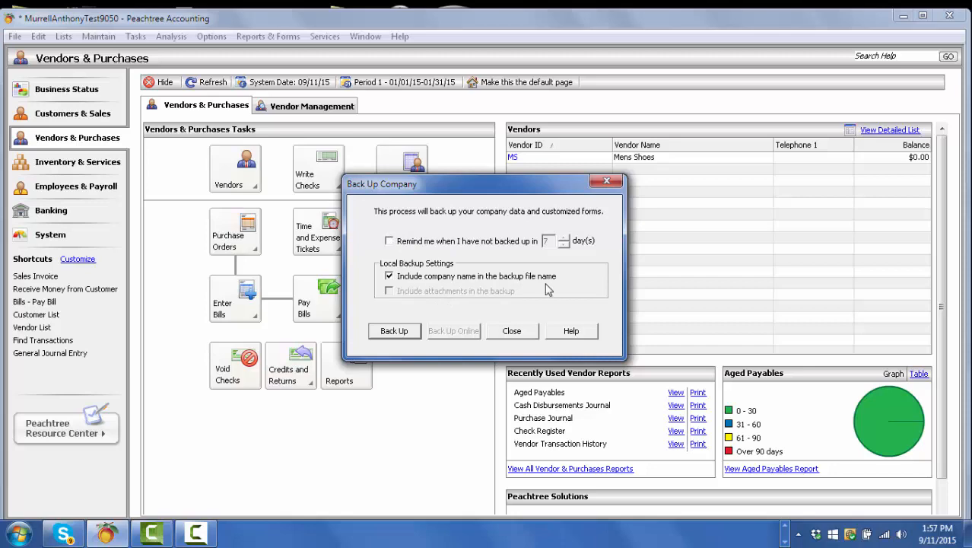
left_click(393, 333)
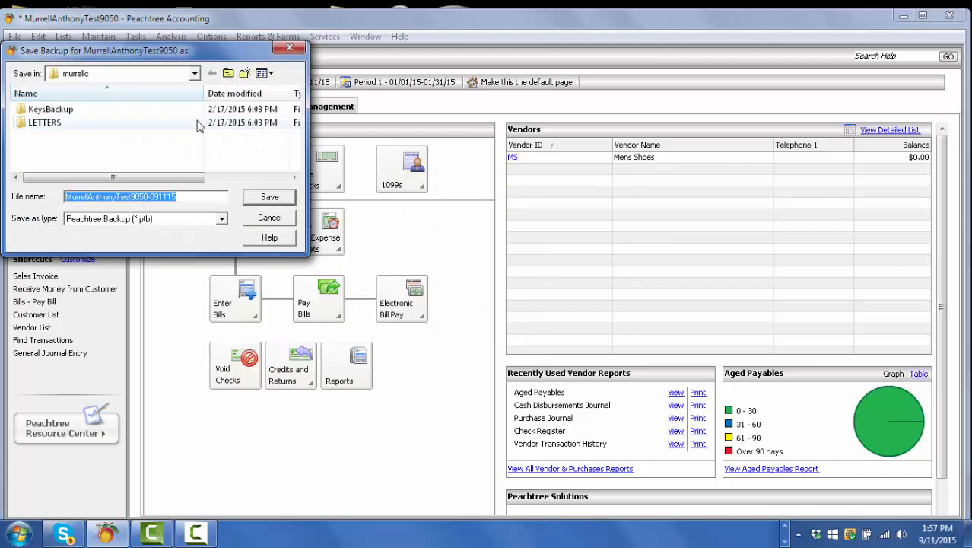
left_click_drag(215, 51, 279, 78)
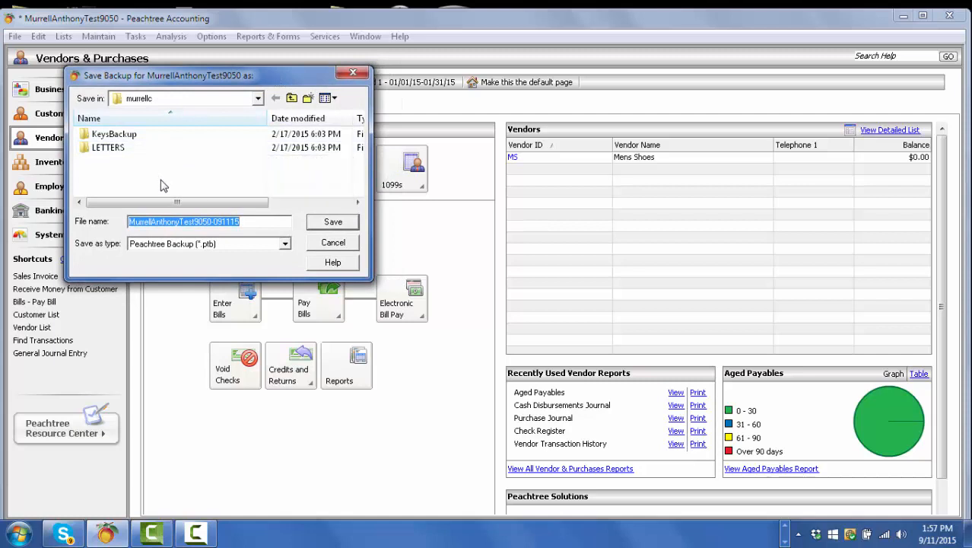
left_click(257, 99)
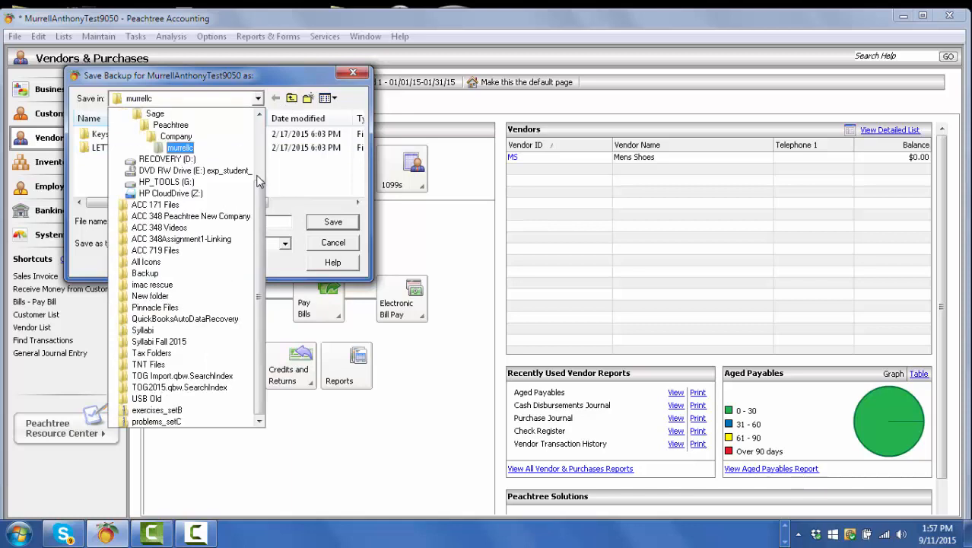
left_click_drag(259, 201, 267, 122)
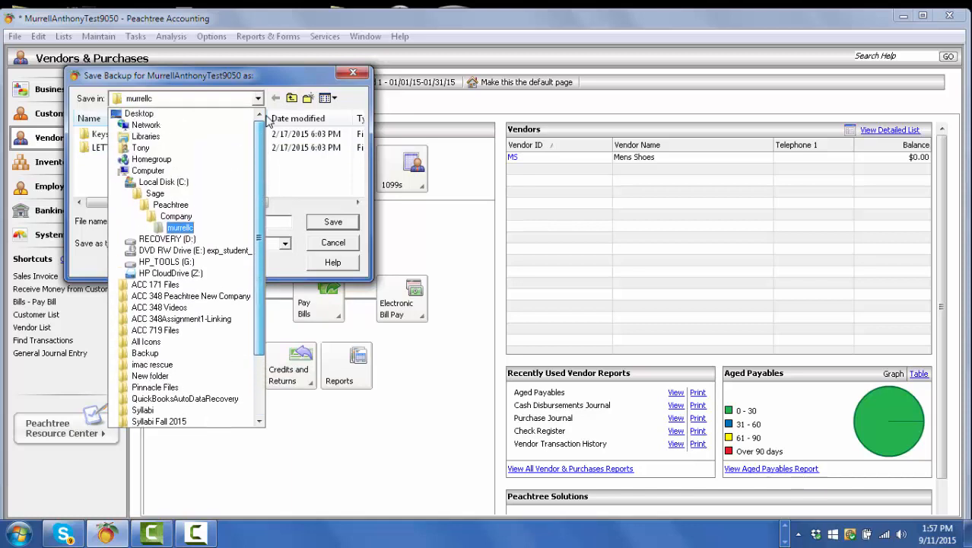
left_click(137, 113)
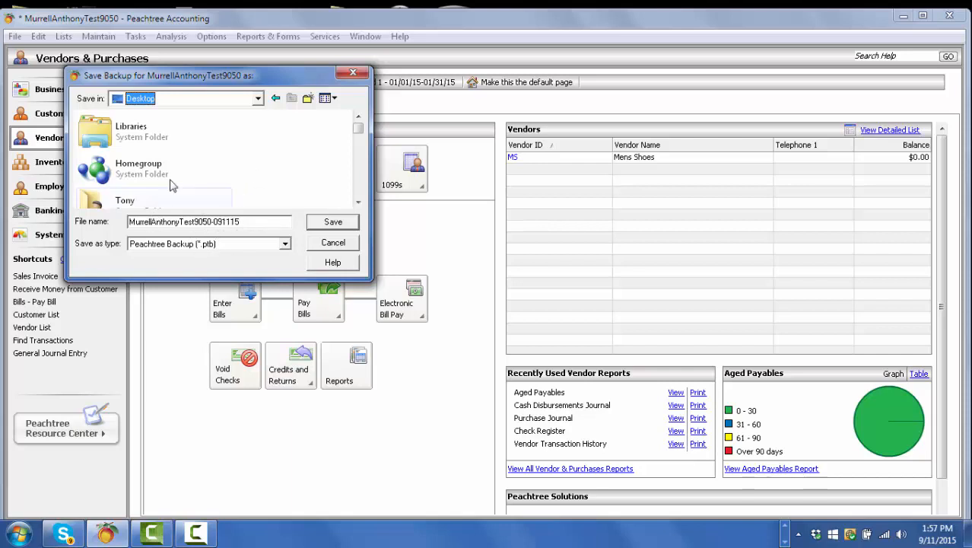
left_click(333, 224)
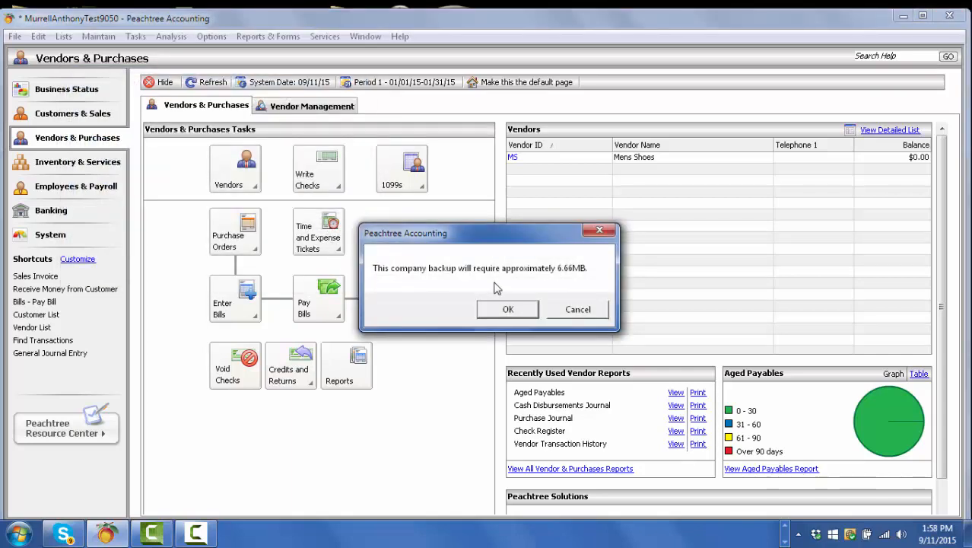
left_click(508, 310)
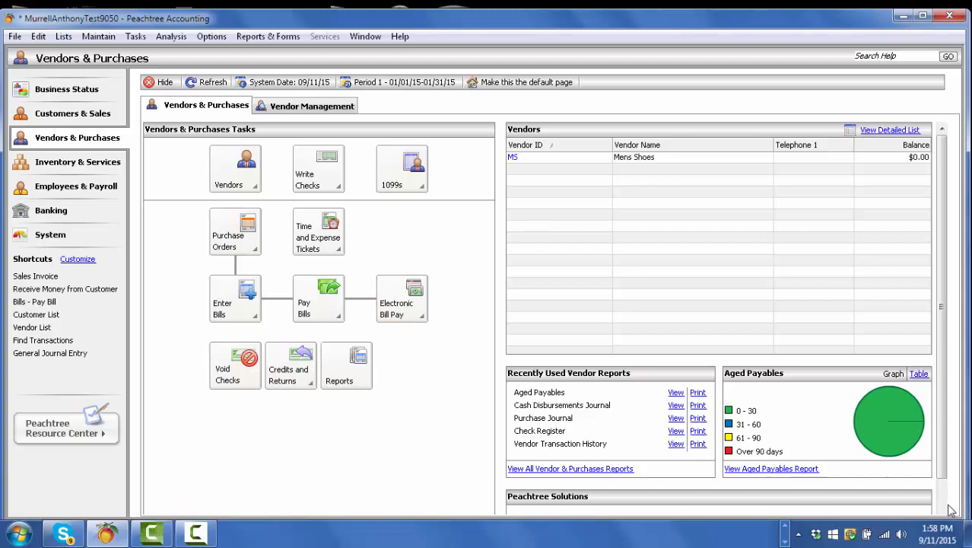
- Check the Windows desktop for the saved backup file and workbook, and return to Peachtree Accounting
left_click(968, 534)
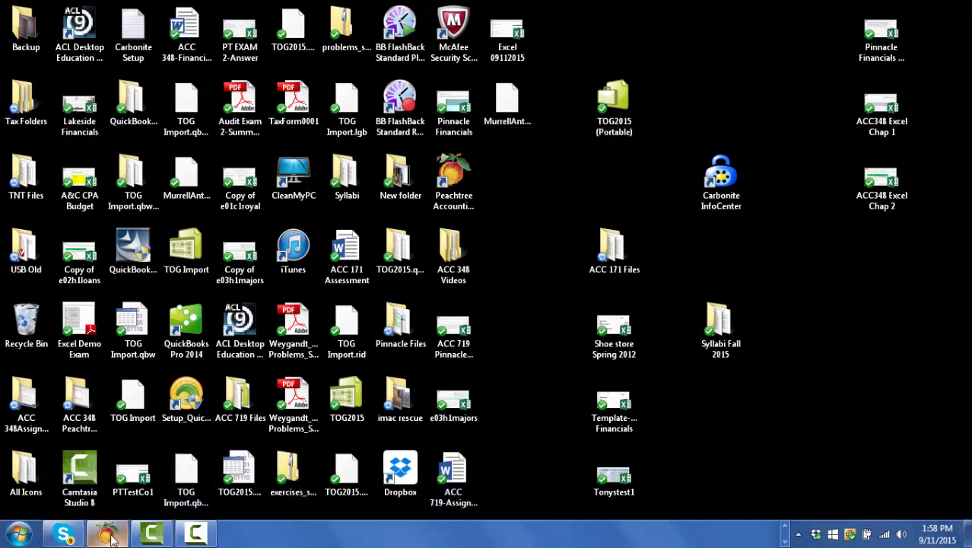
mouse_move(108, 536)
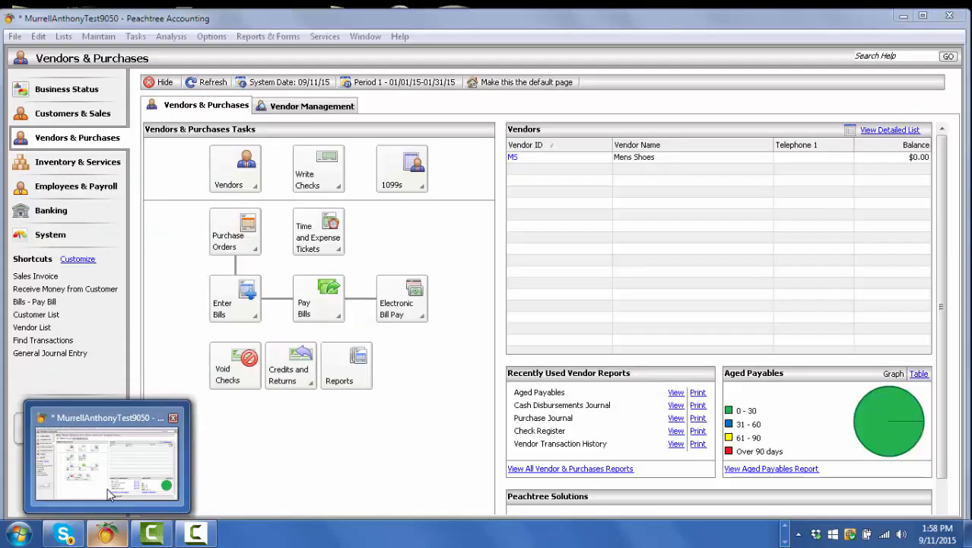
left_click(107, 460)
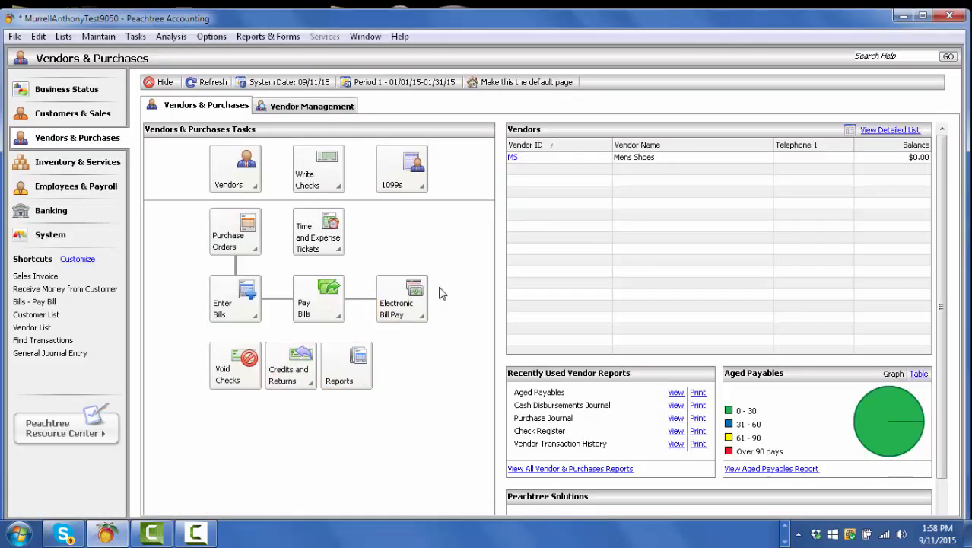
- Start restoring a company backup and choose the Desktop backup file whose name ends in 091115 as the source
left_click(14, 36)
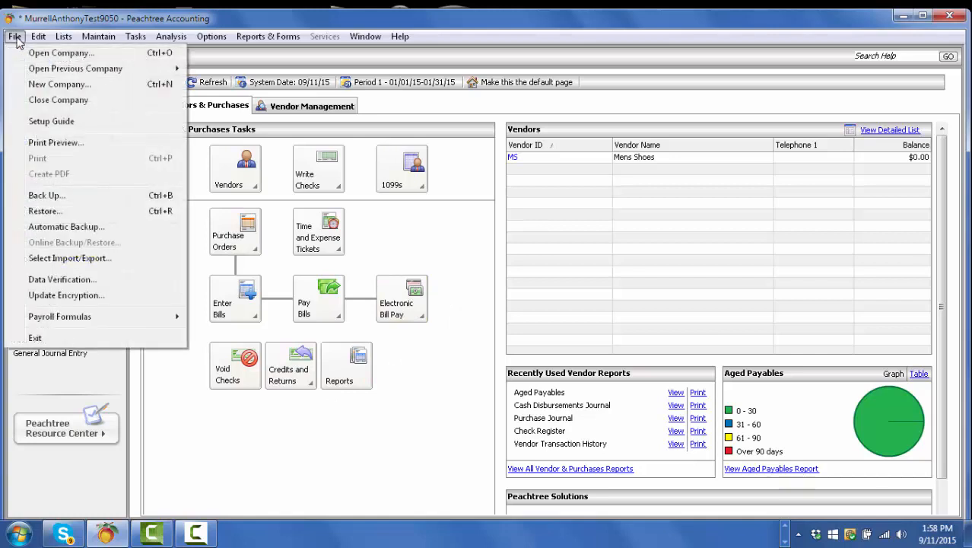
left_click(39, 213)
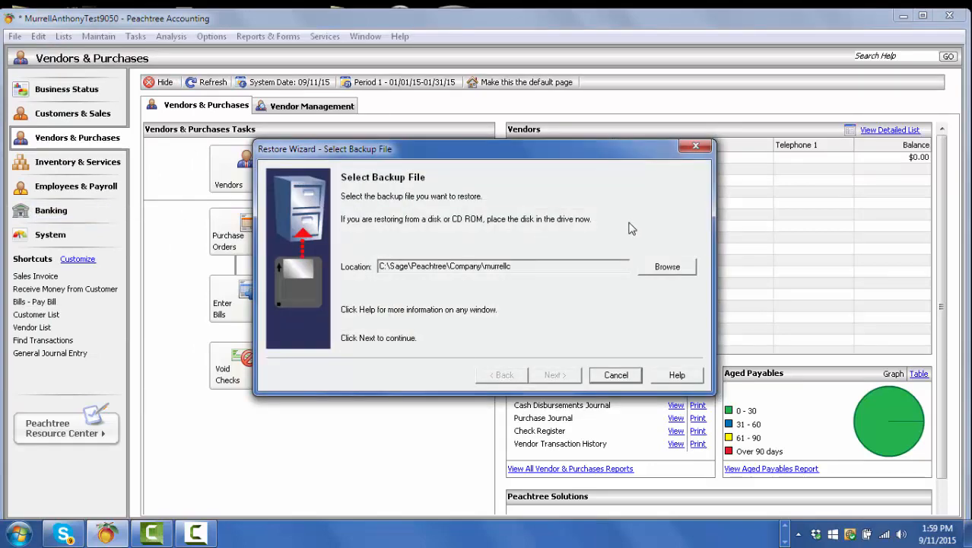
left_click_drag(508, 156, 458, 131)
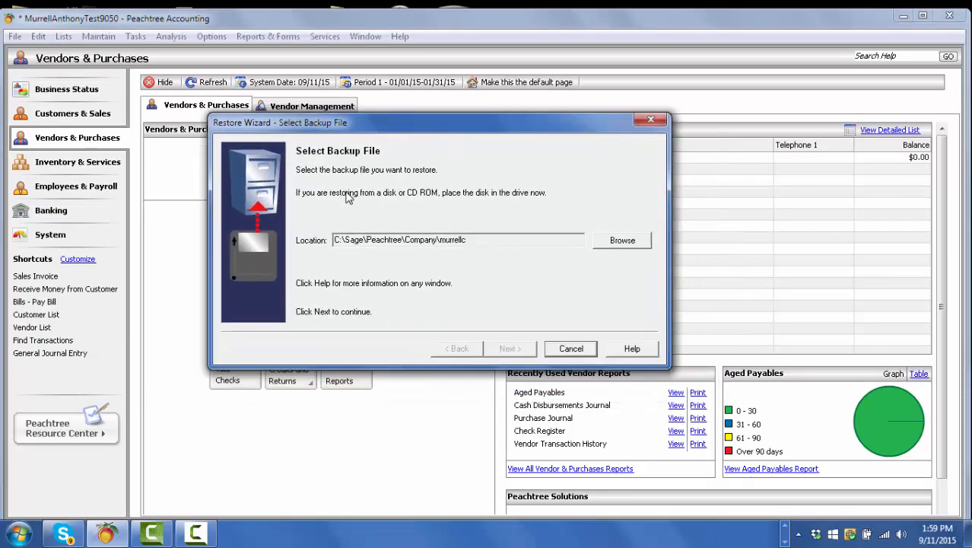
left_click(622, 241)
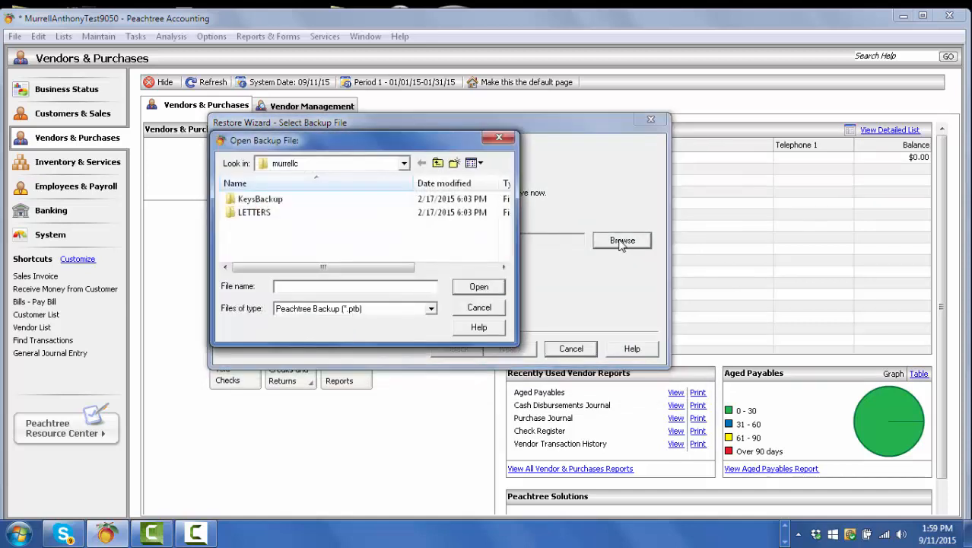
left_click(403, 164)
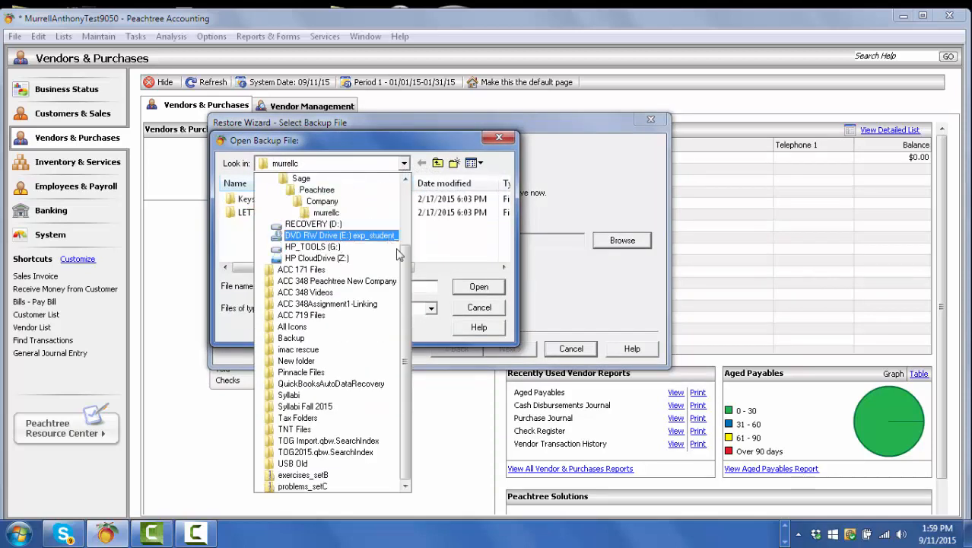
left_click_drag(405, 256, 412, 174)
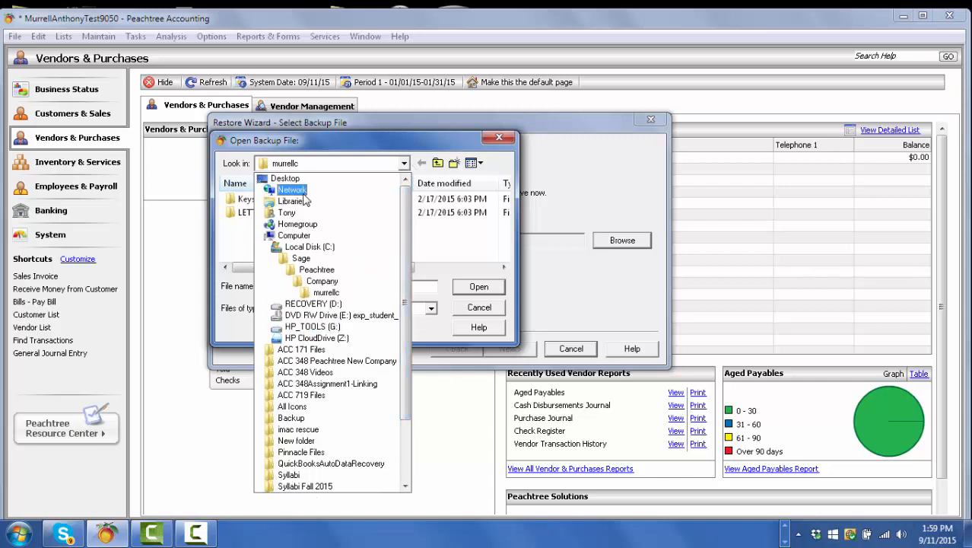
left_click(285, 180)
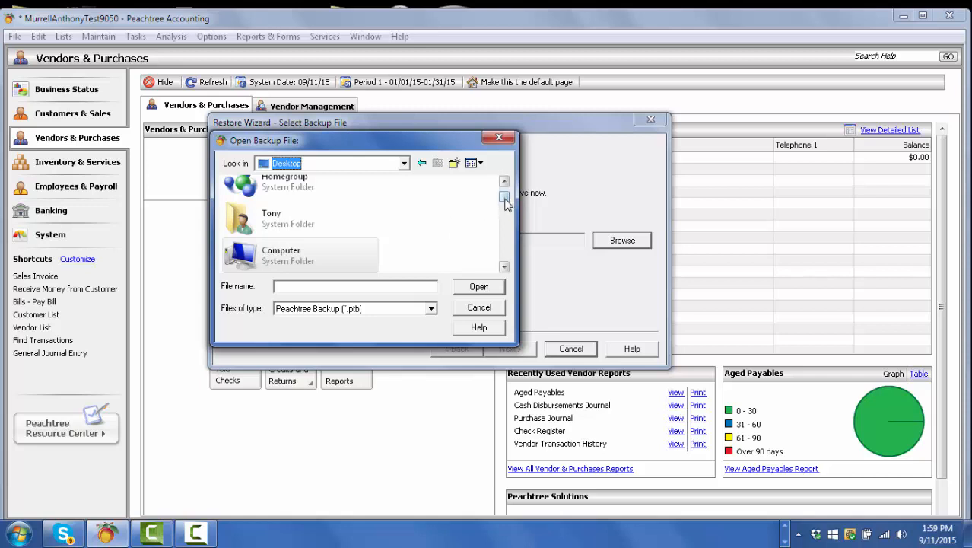
left_click_drag(505, 202, 506, 217)
left_click_drag(504, 219, 502, 260)
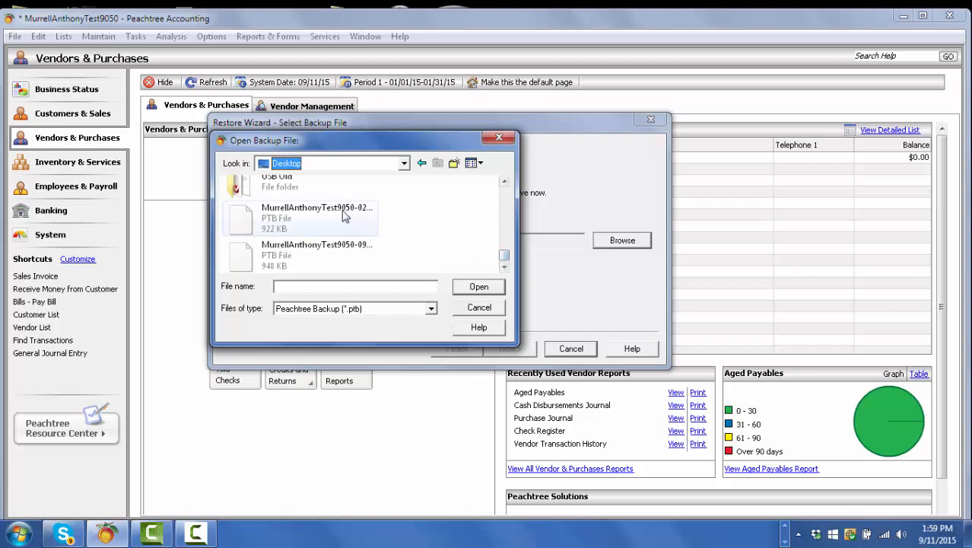
left_click(266, 251)
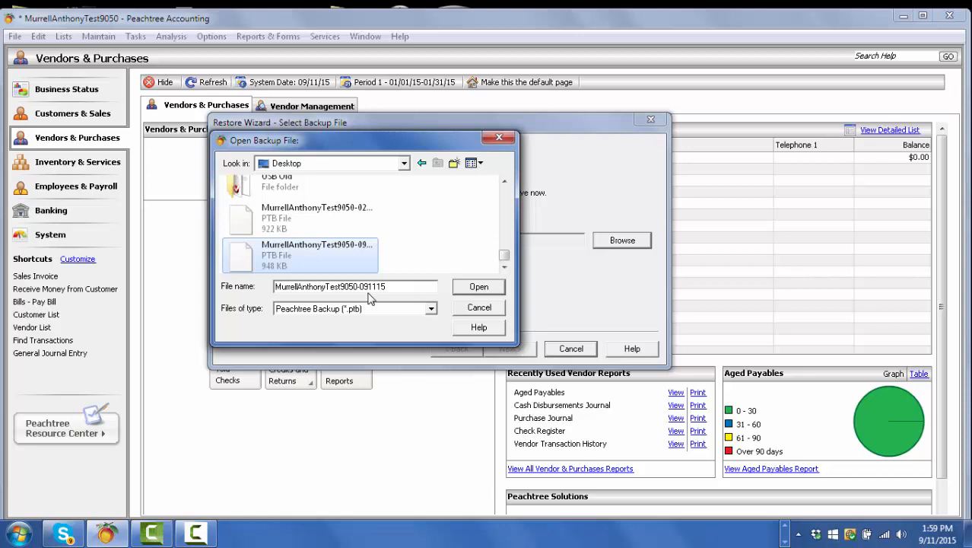
left_click(479, 288)
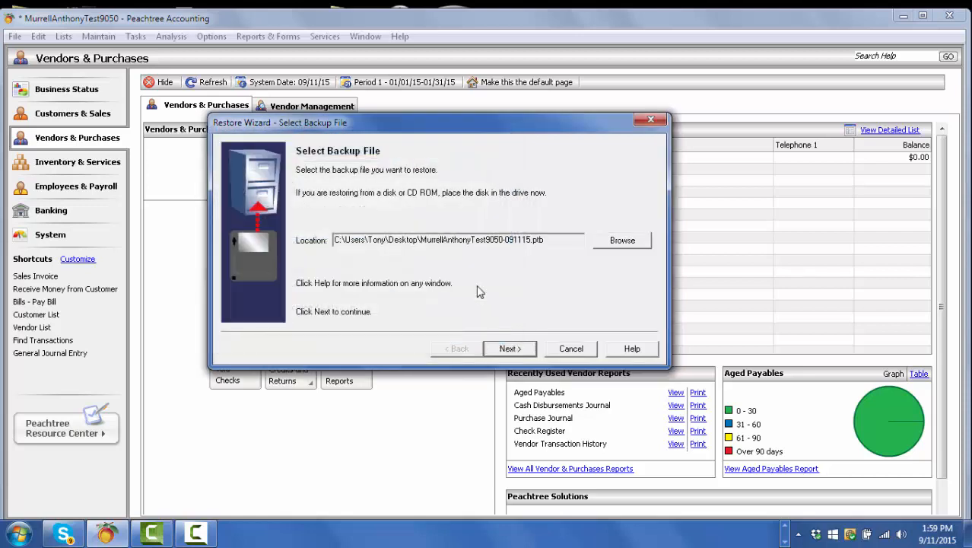
left_click(506, 349)
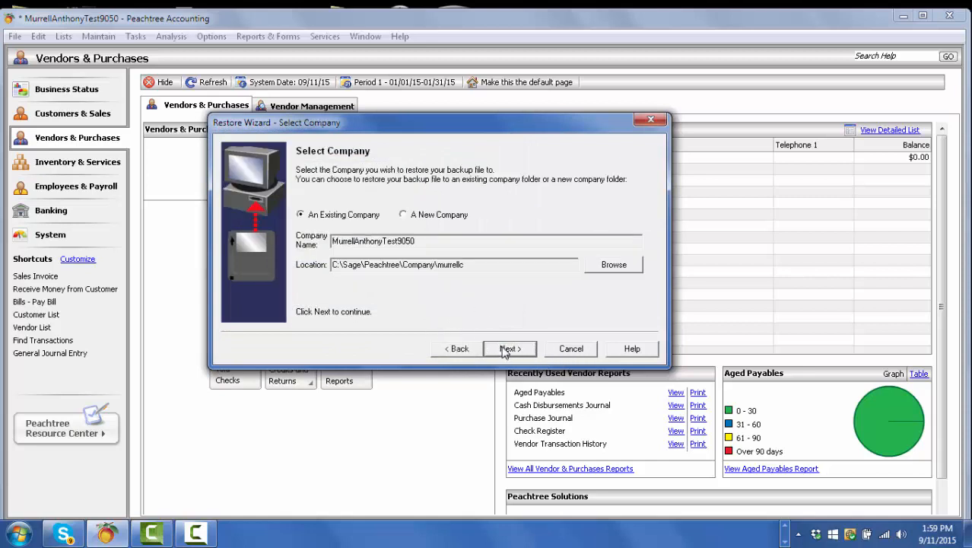
- Restore the backup to a new company, including only Company Data, and run the restore
left_click(404, 215)
left_click(508, 350)
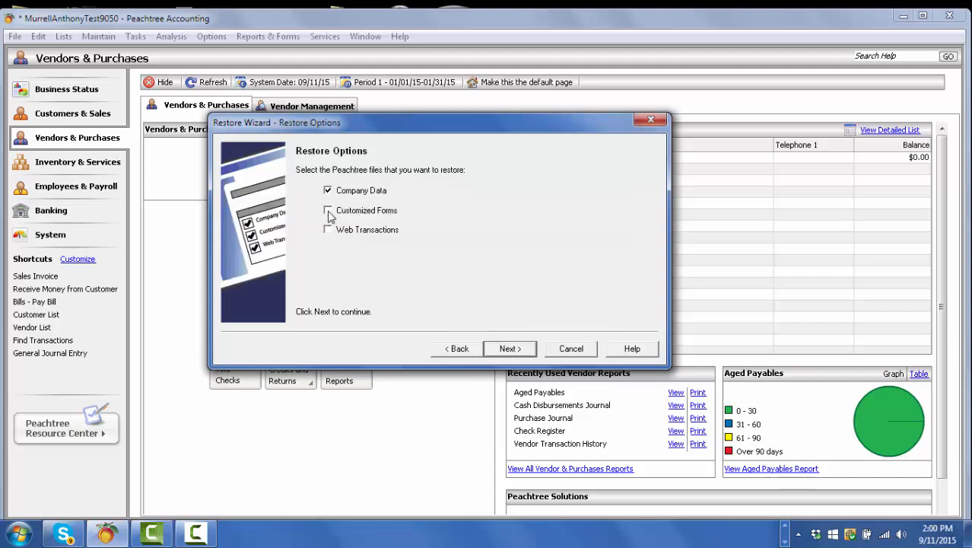
left_click(509, 350)
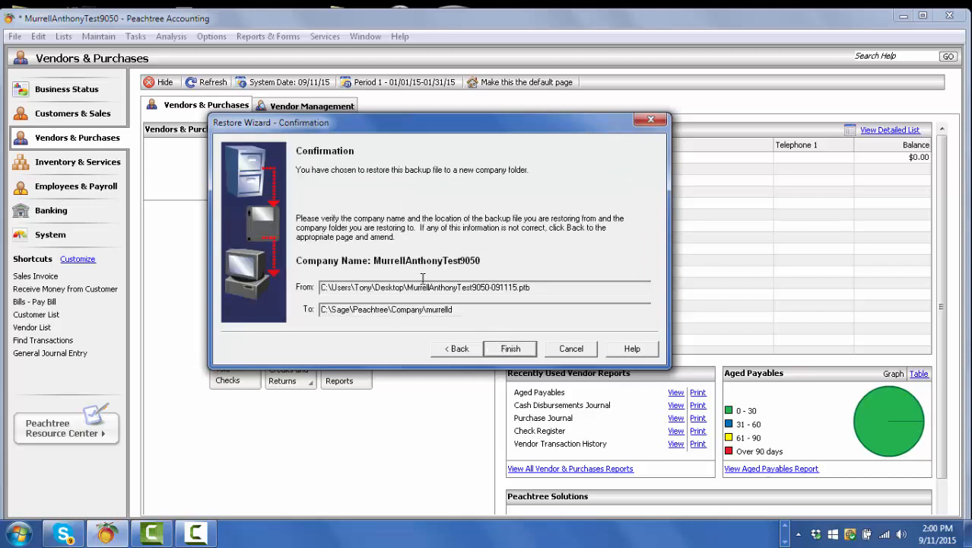
left_click(511, 351)
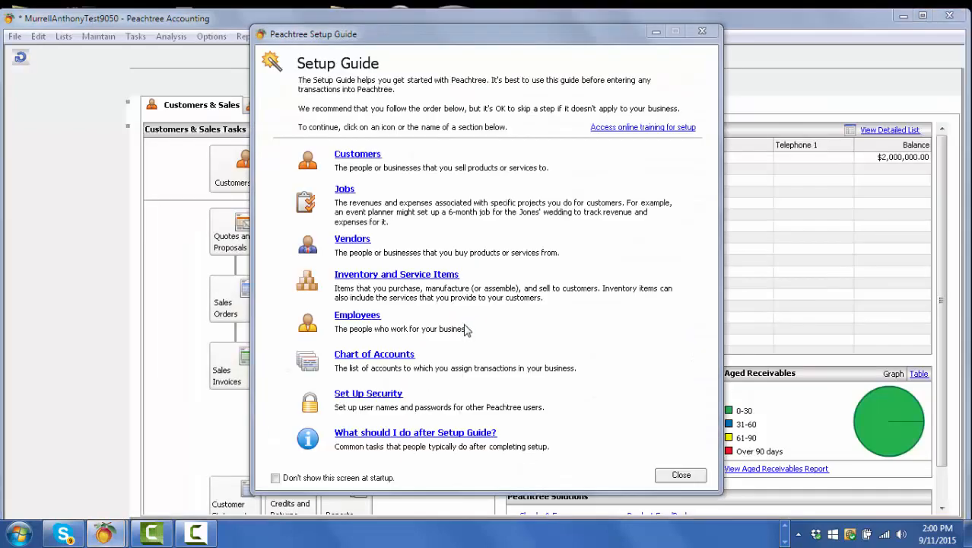
- Exit the Peachtree Setup Guide and the What's New in Peachtree window to reach the Customers & Sales page
left_click(703, 34)
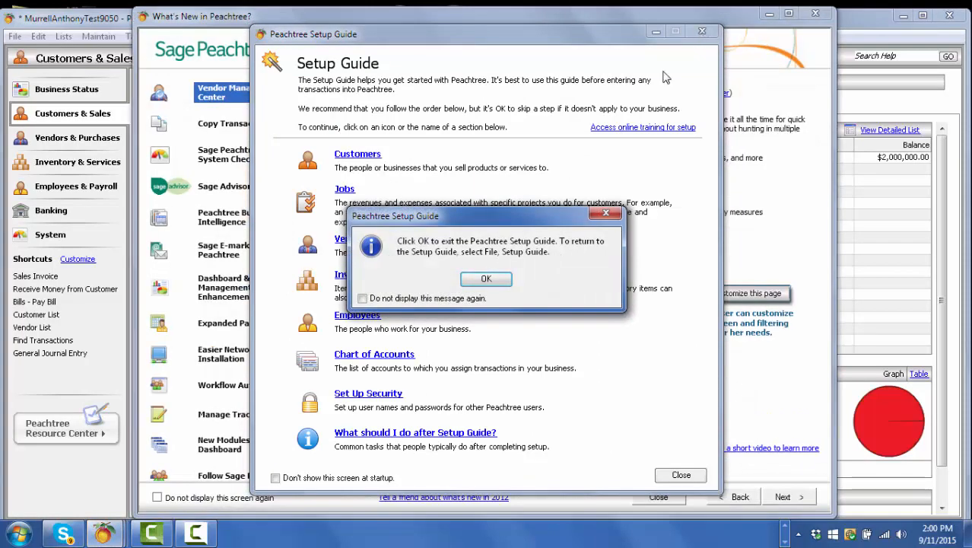
left_click(486, 281)
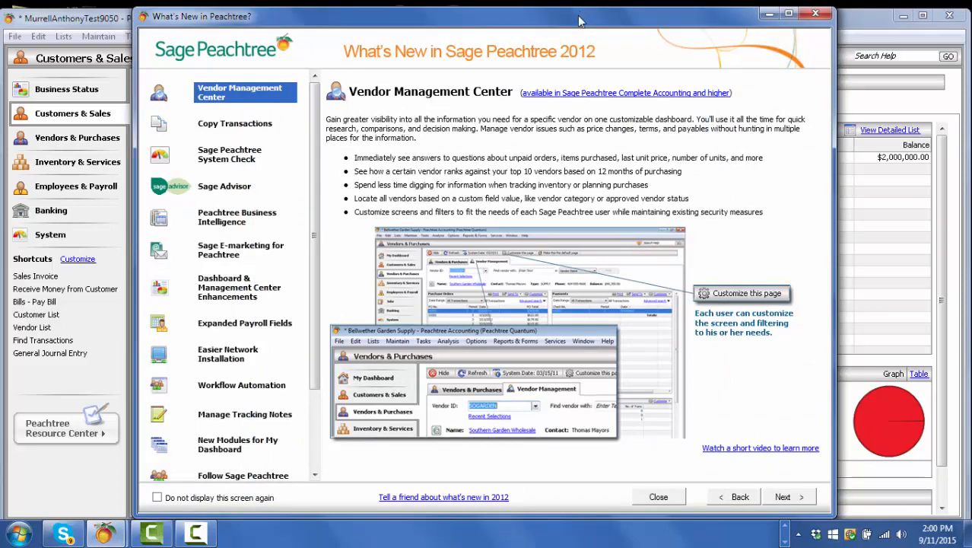
left_click_drag(579, 21, 590, 36)
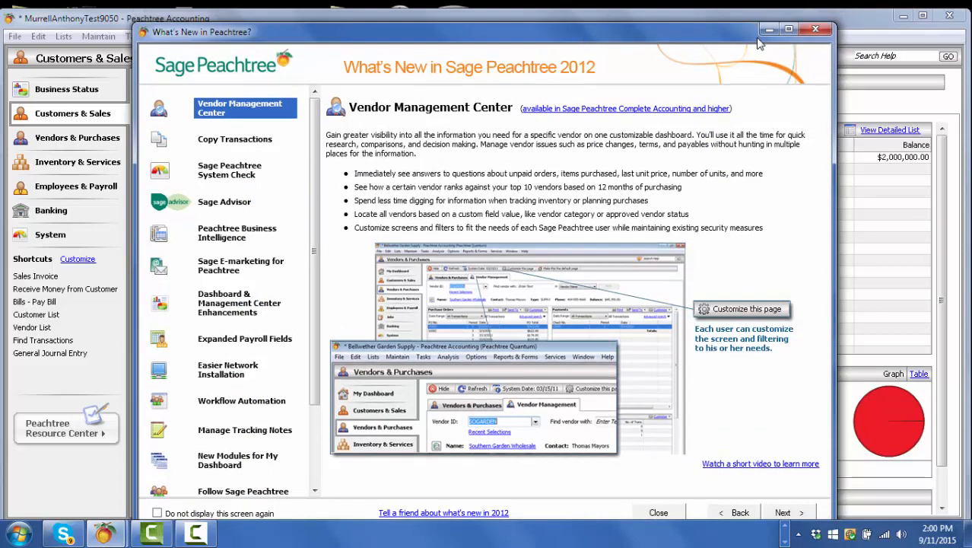
left_click(817, 31)
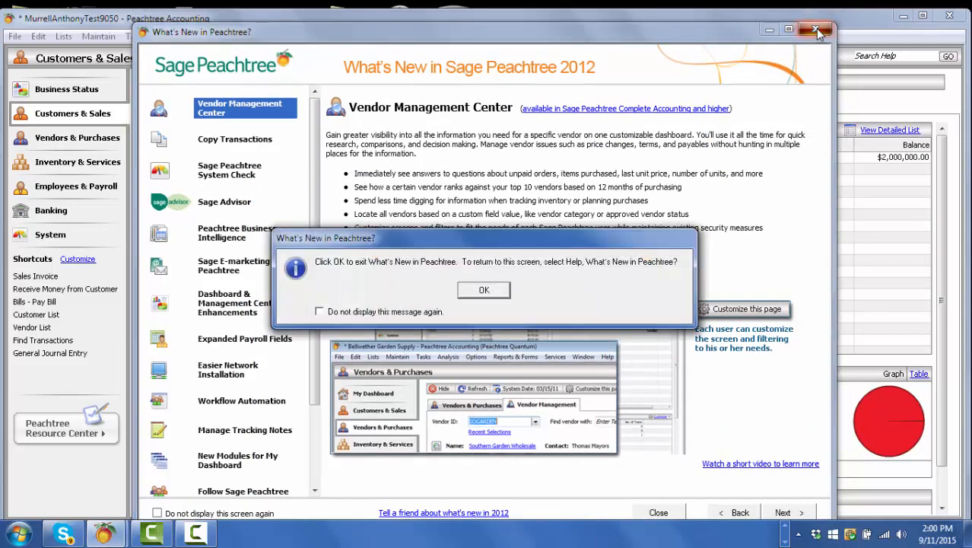
left_click(484, 291)
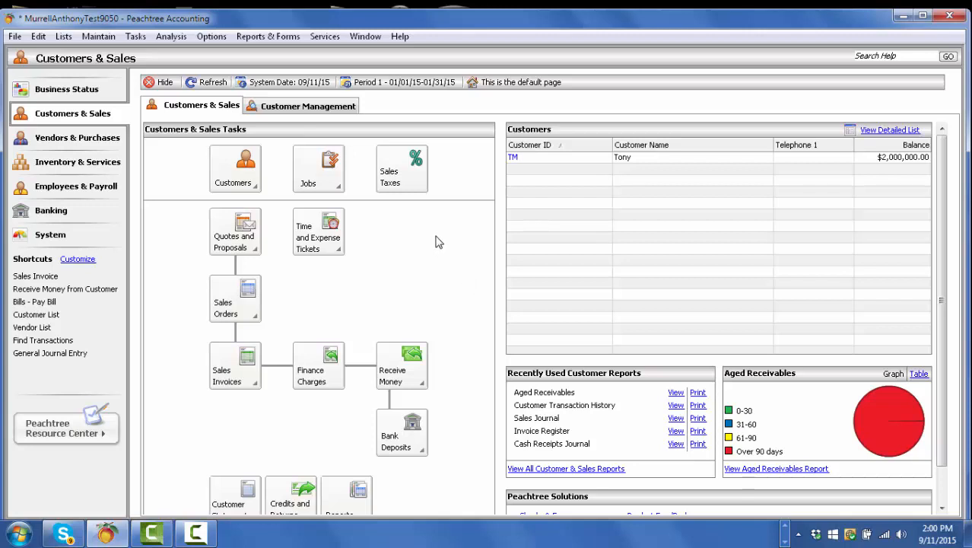